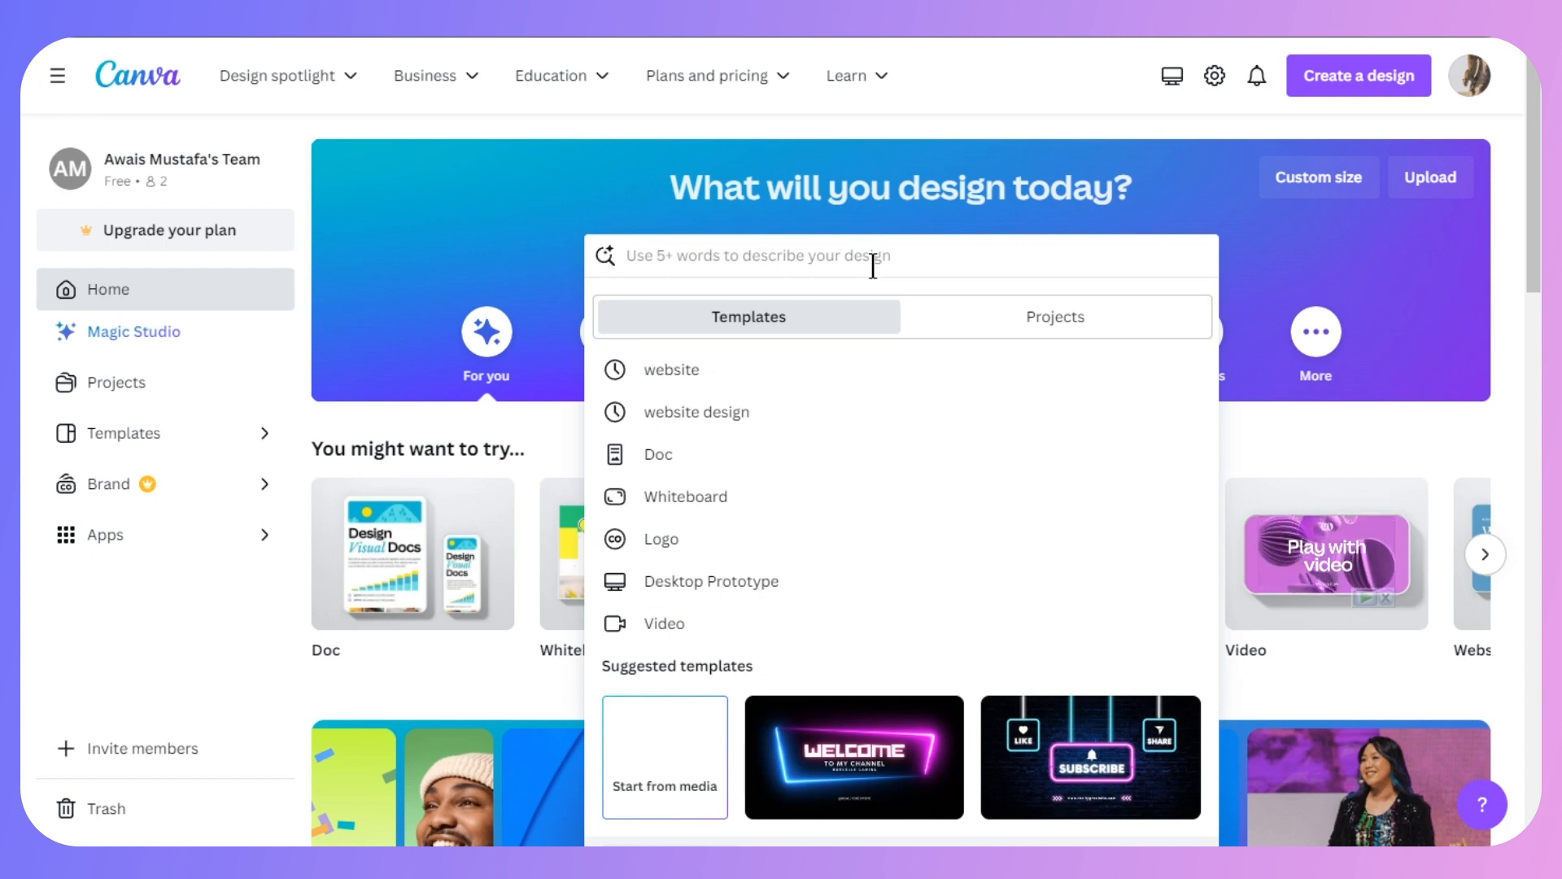
Search the templates for "website" and open the Real Estate website category.
type("website")
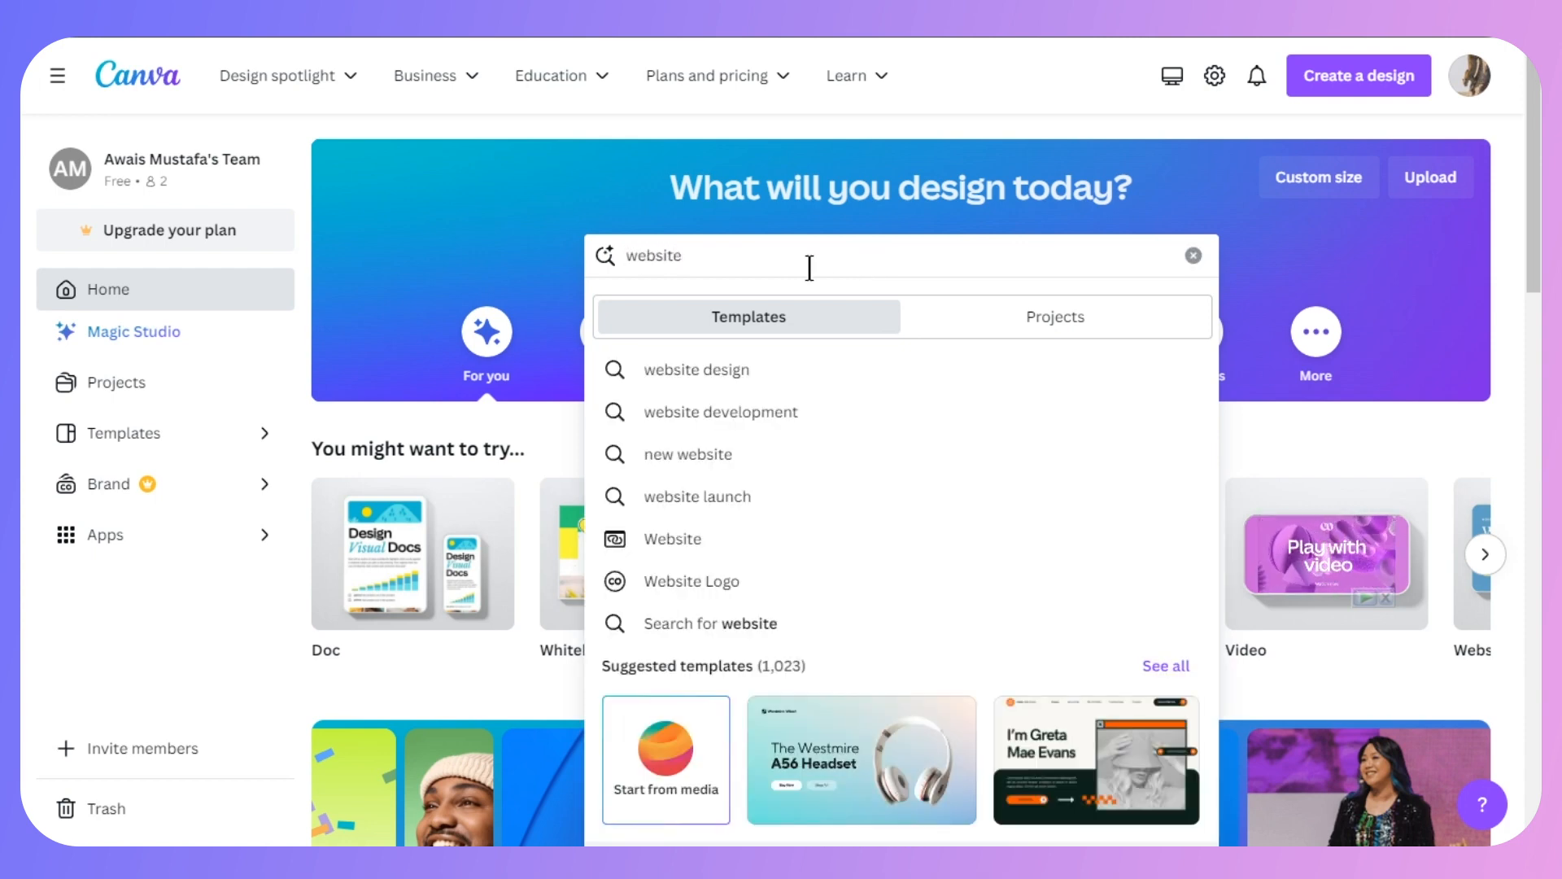
left_click(739, 559)
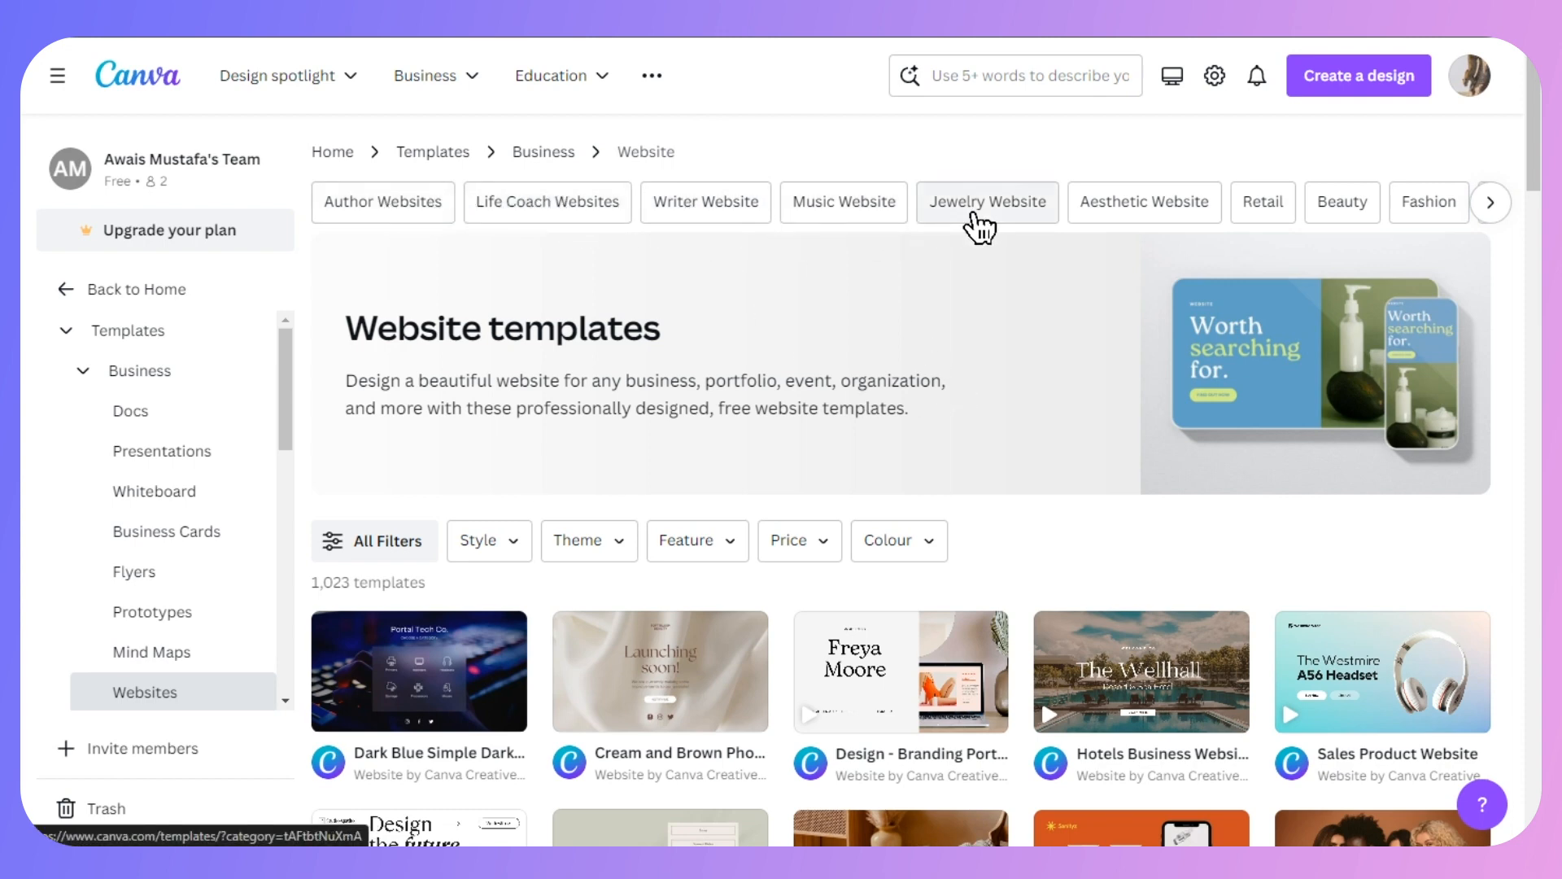
left_click(1505, 208)
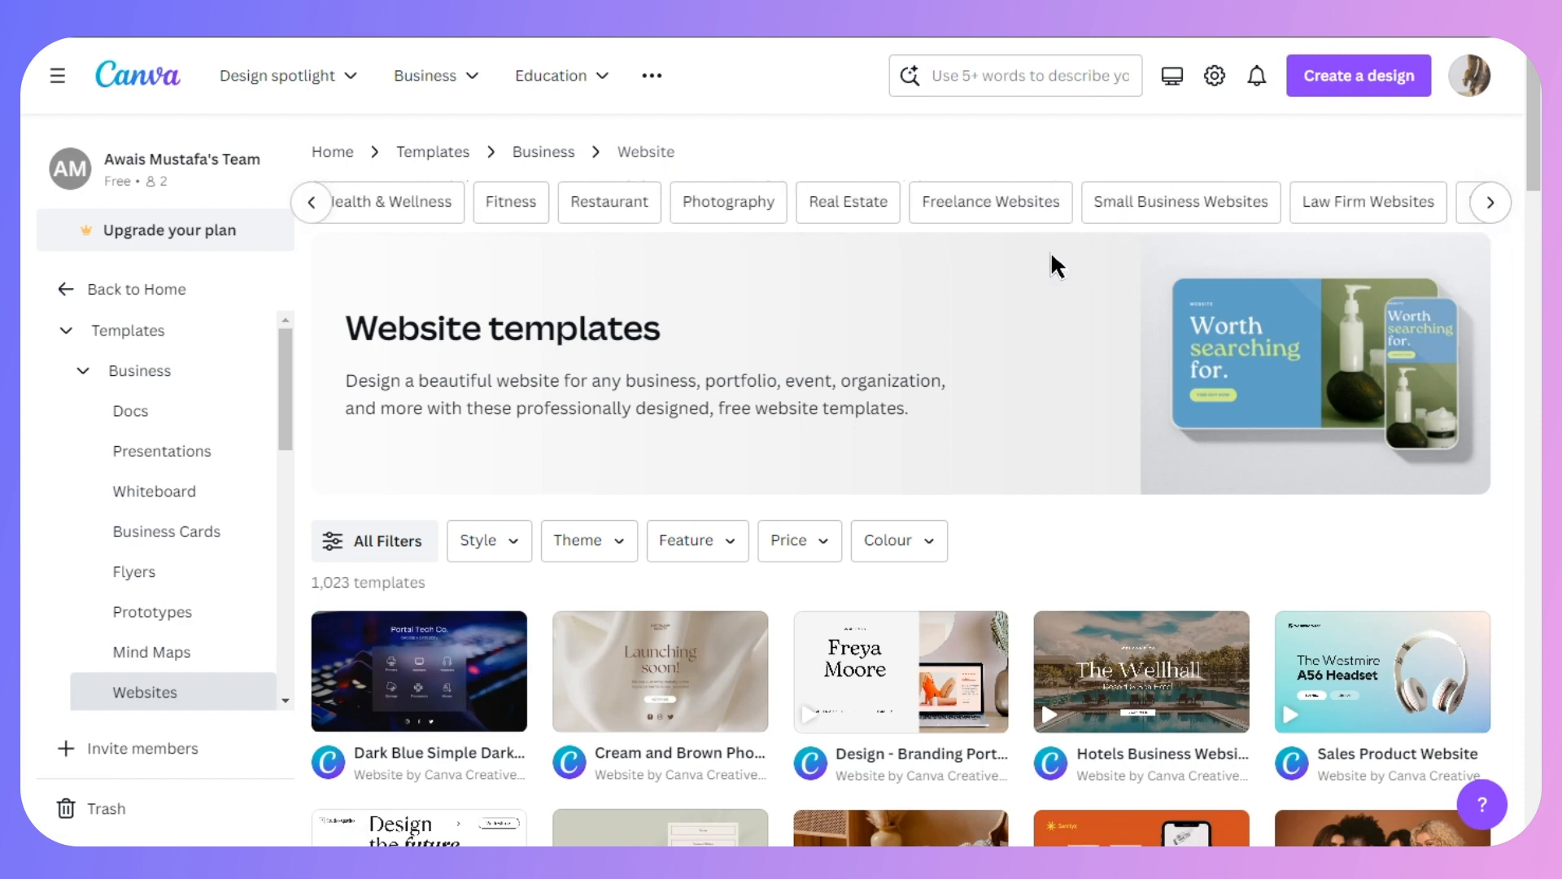
left_click(851, 214)
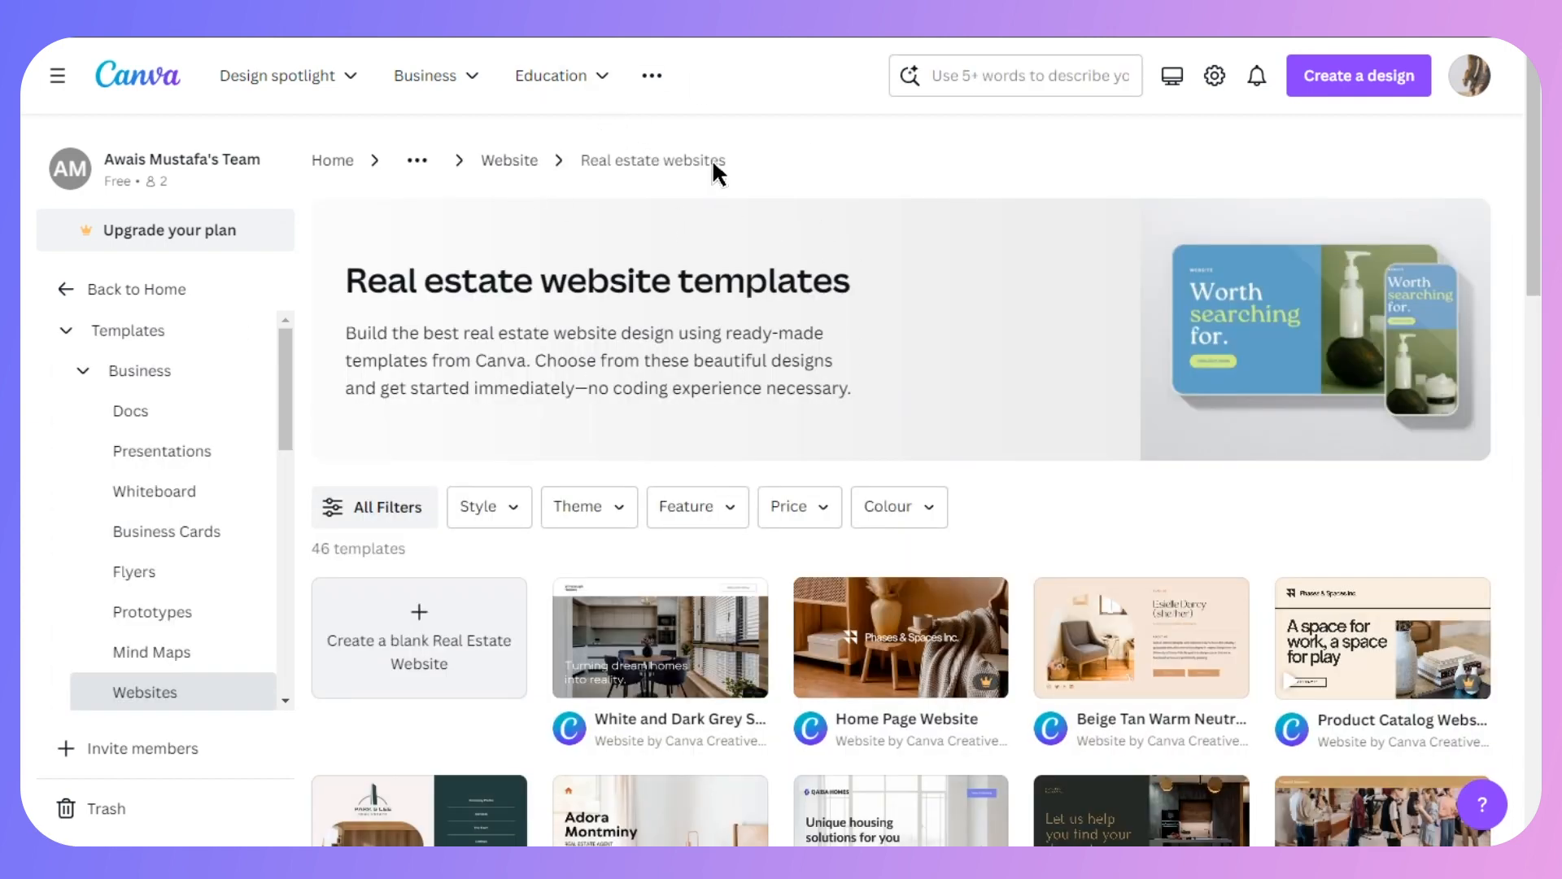
Open the "White and Purple Simple Light Real Estate Service Website" template for customising.
scroll(1533, 203, "down", 4)
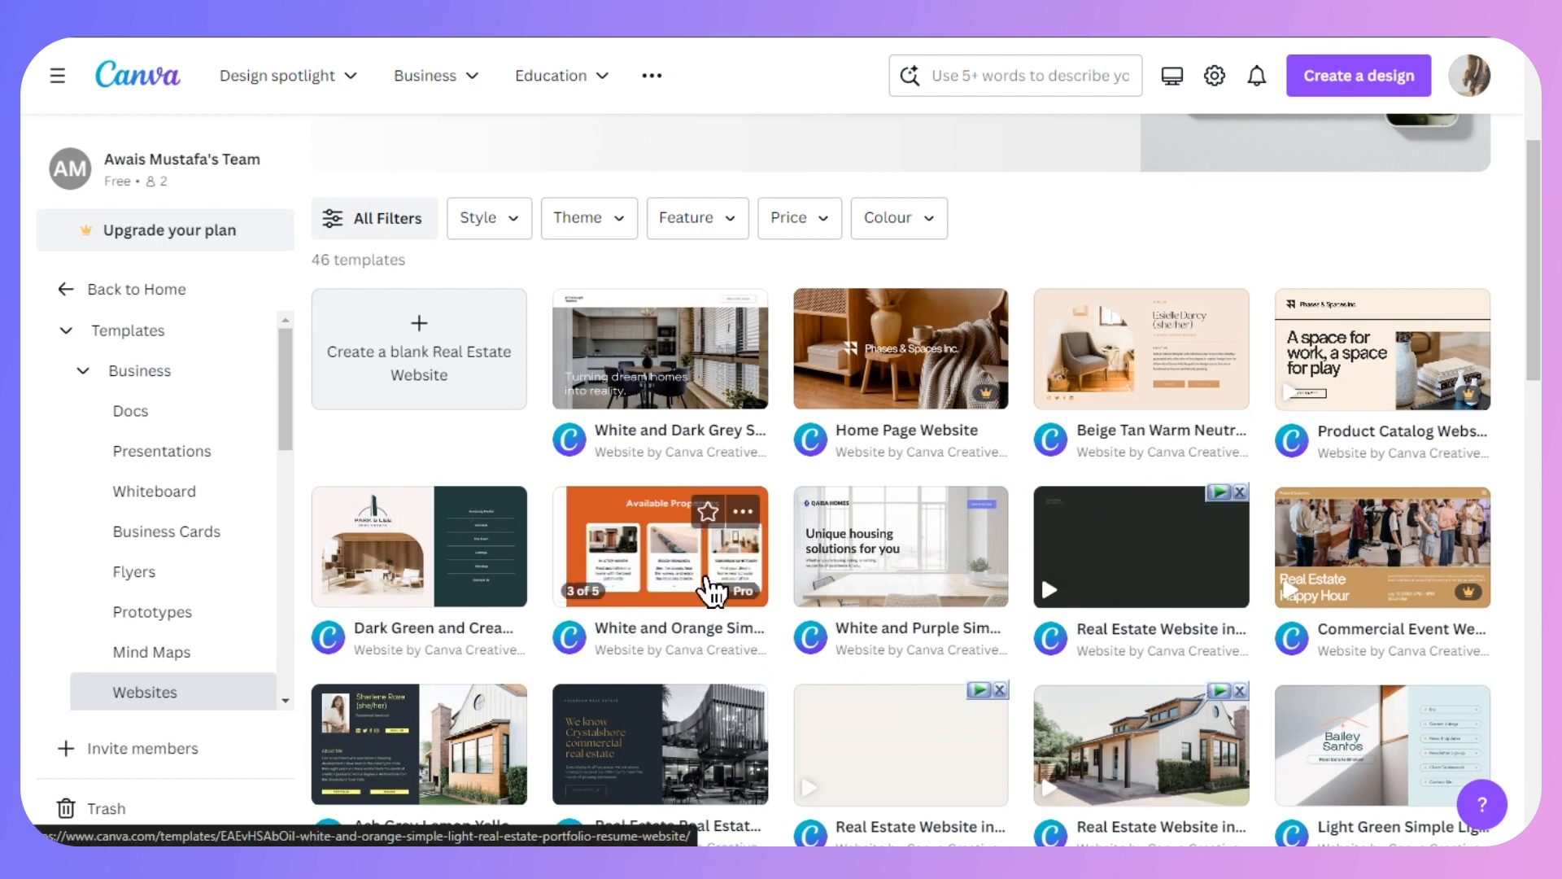
scroll(1538, 339, "down", 3)
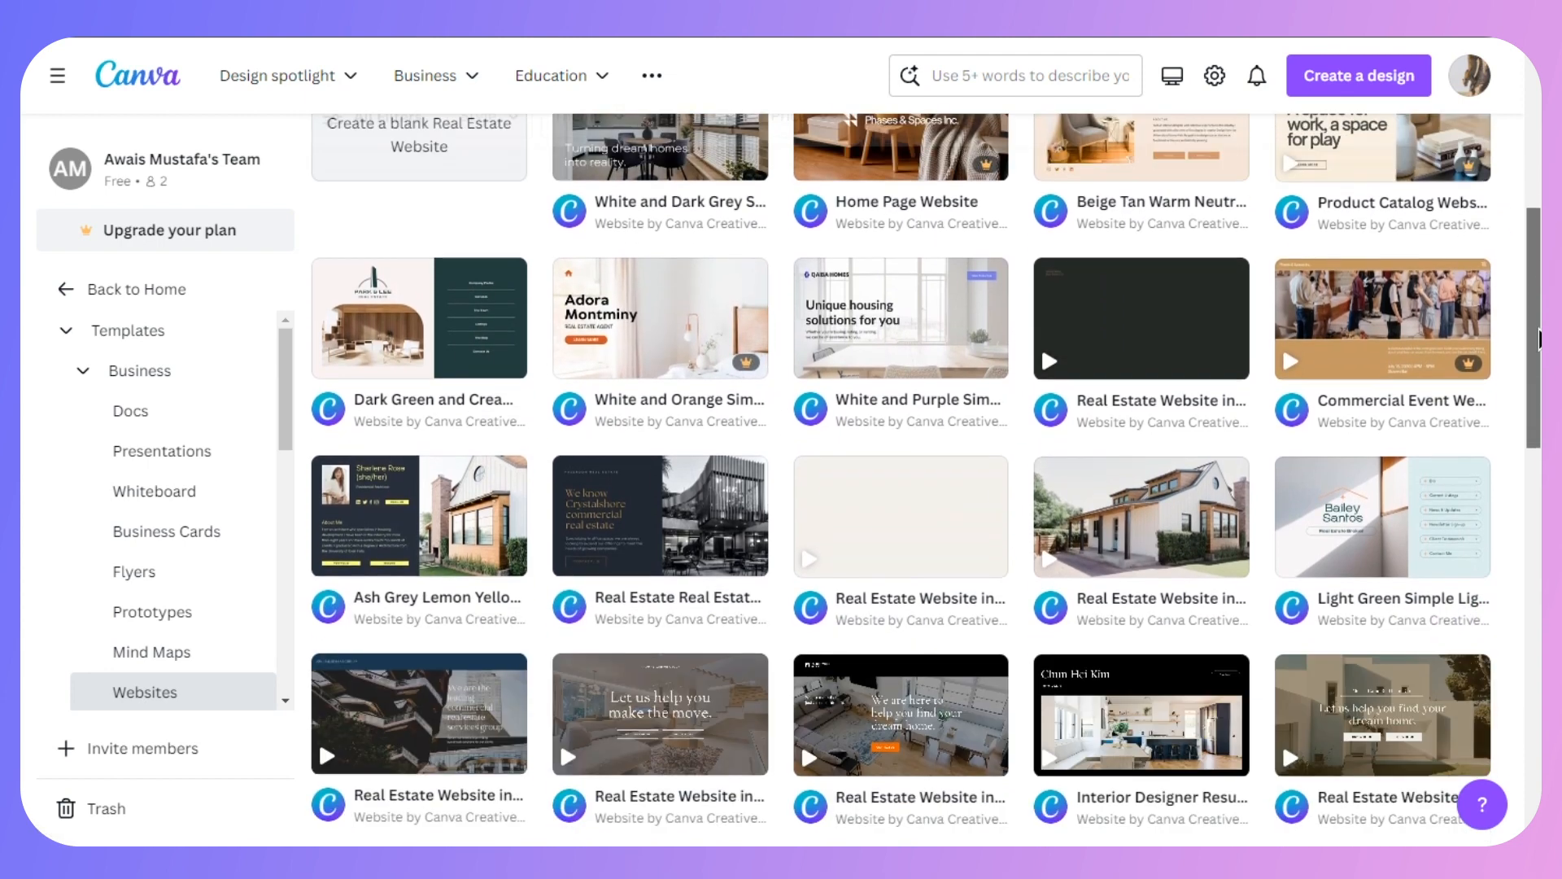
left_click_drag(1538, 339, 1538, 352)
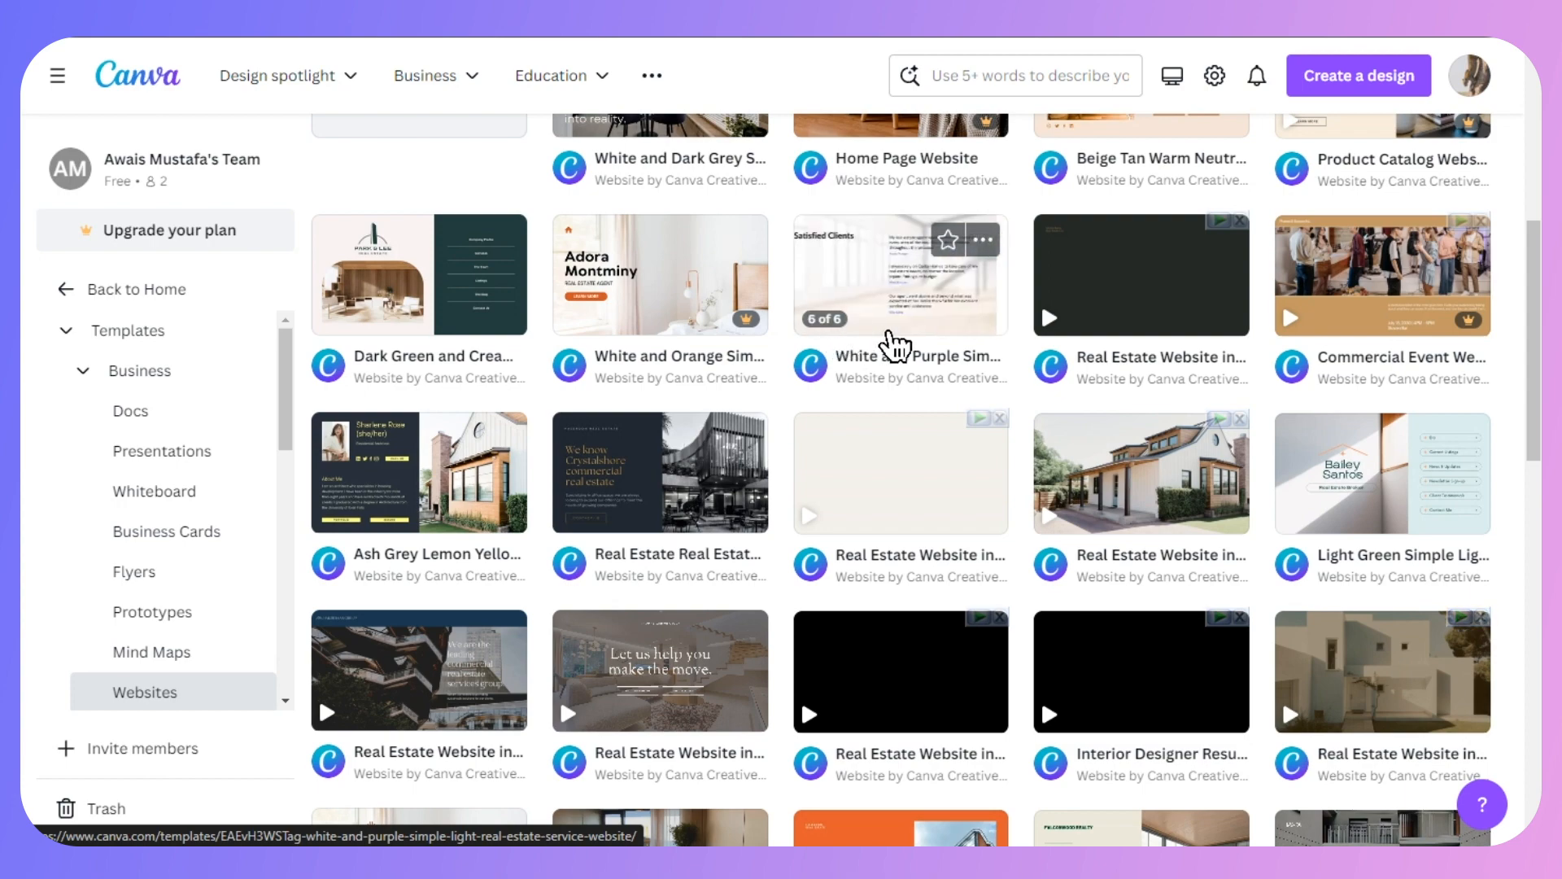
left_click(910, 286)
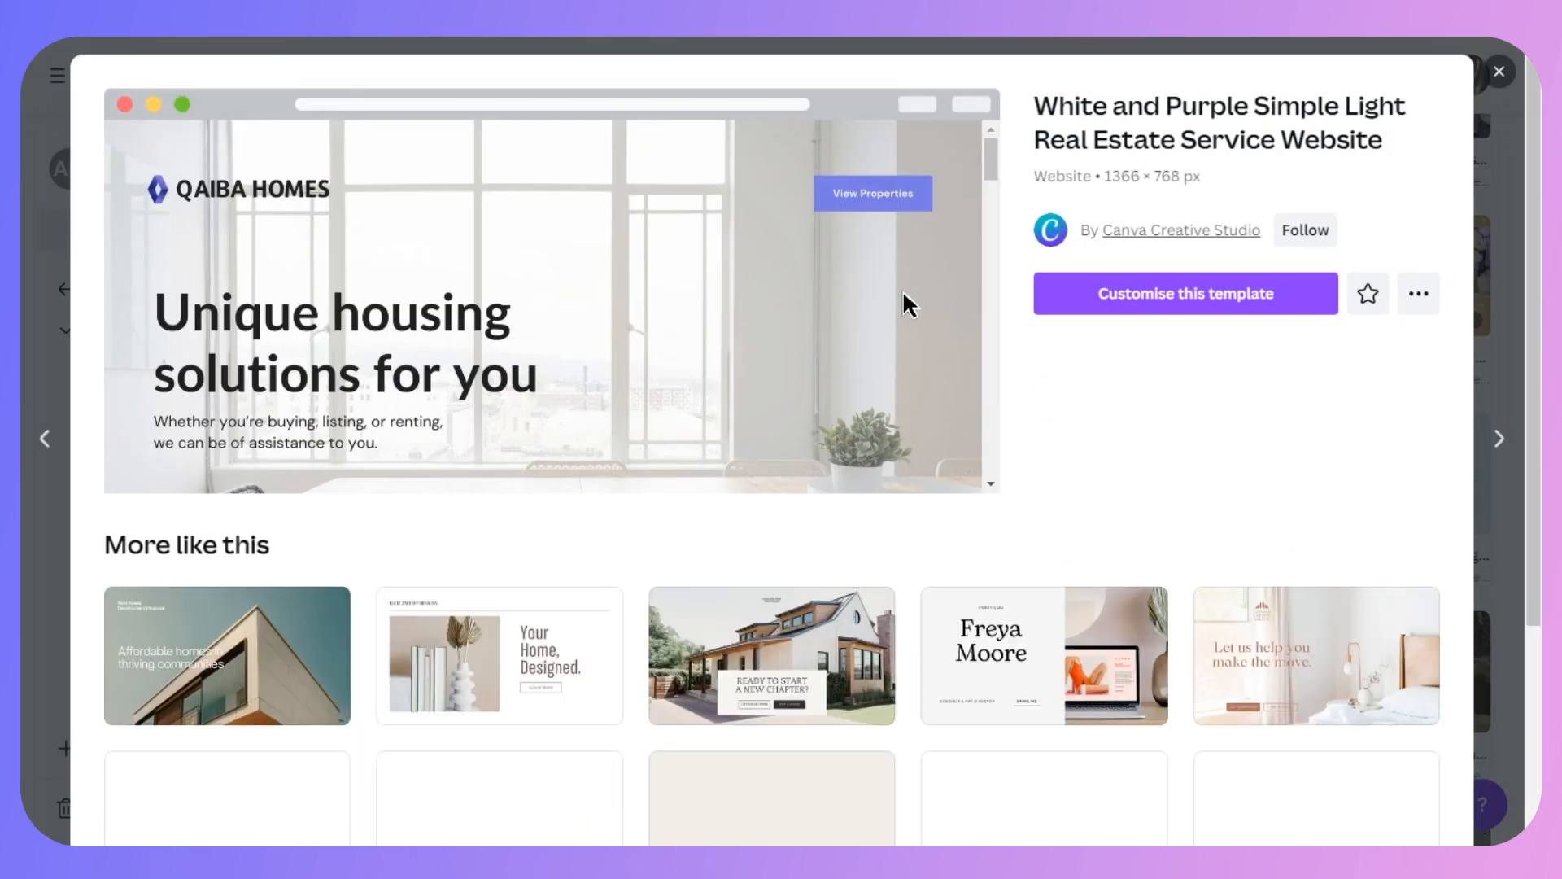
mouse_move(989, 161)
left_mouse_down()
mouse_move(1014, 423)
mouse_move(1013, 154)
left_mouse_up()
left_click(1217, 311)
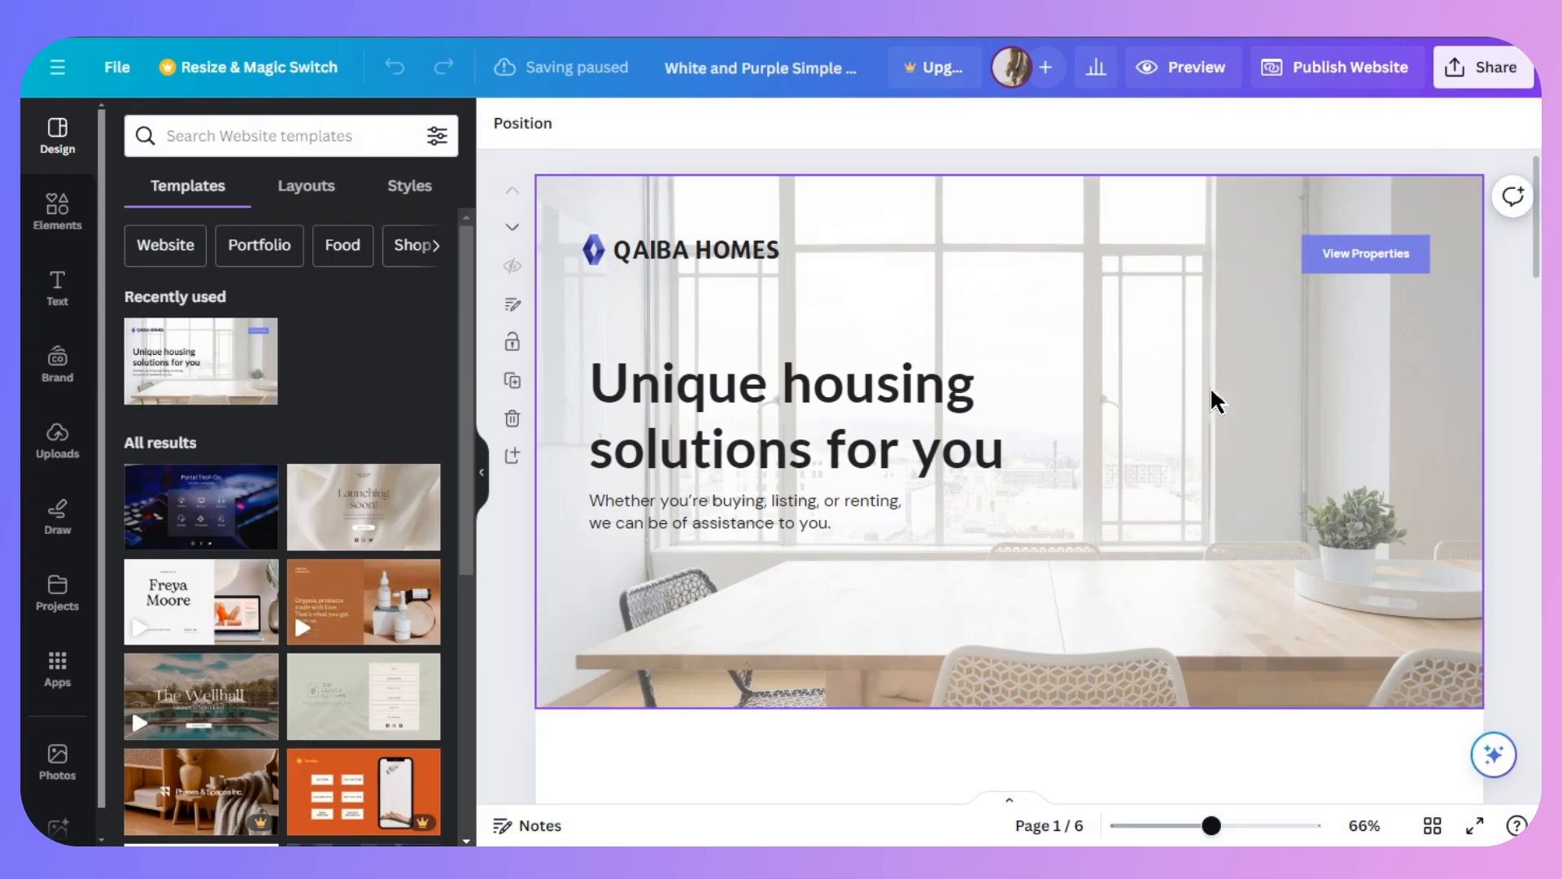
Delete the "QAIBA HOMES" text and its diamond logo icon from the header section.
left_click(696, 252)
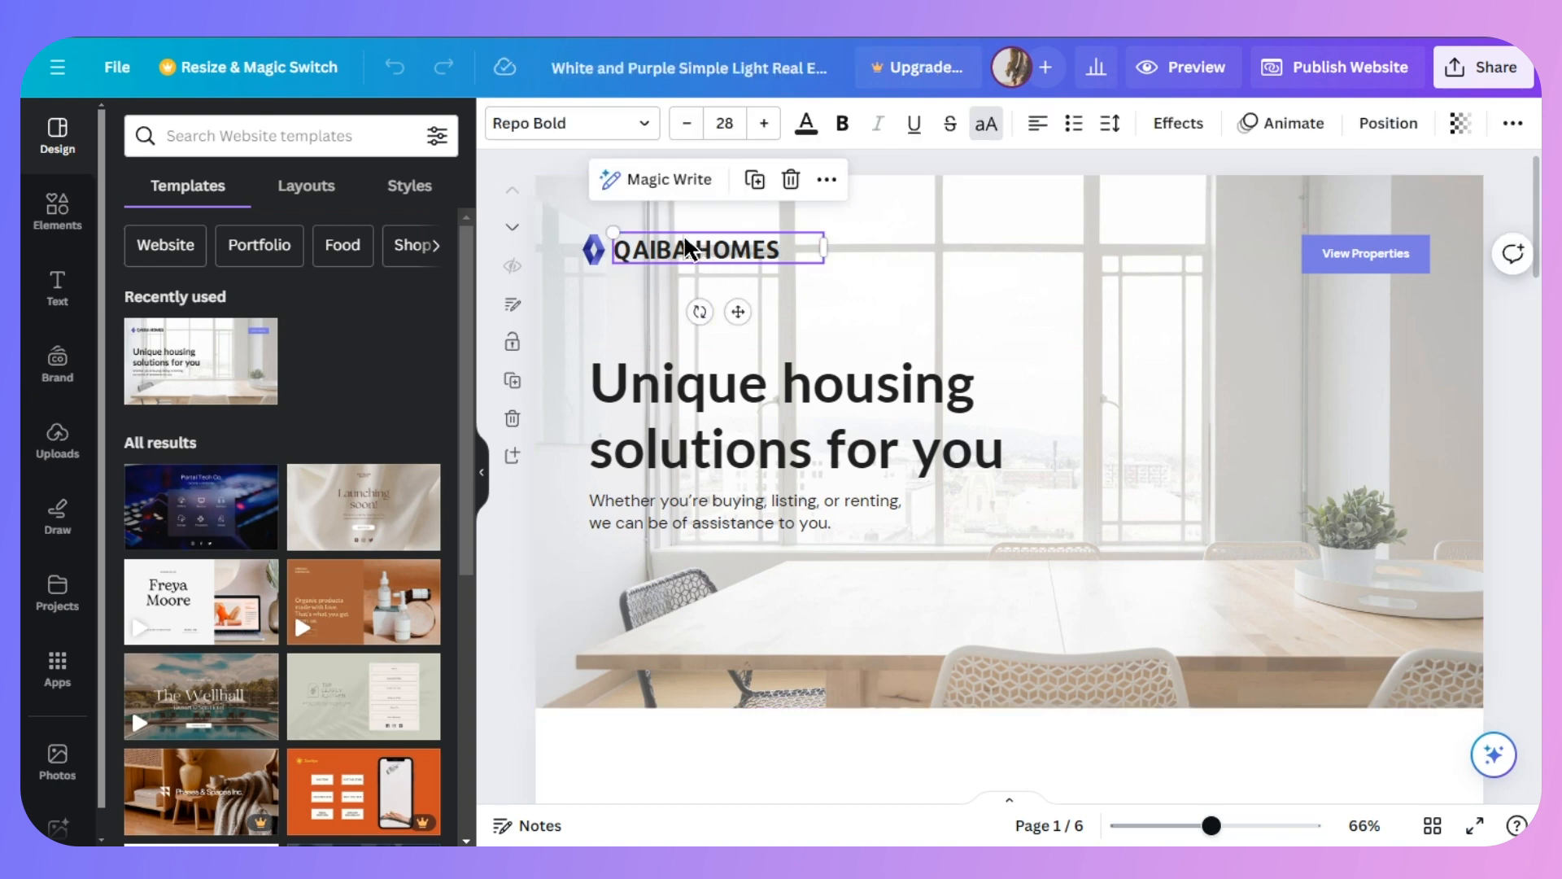
key("Delete")
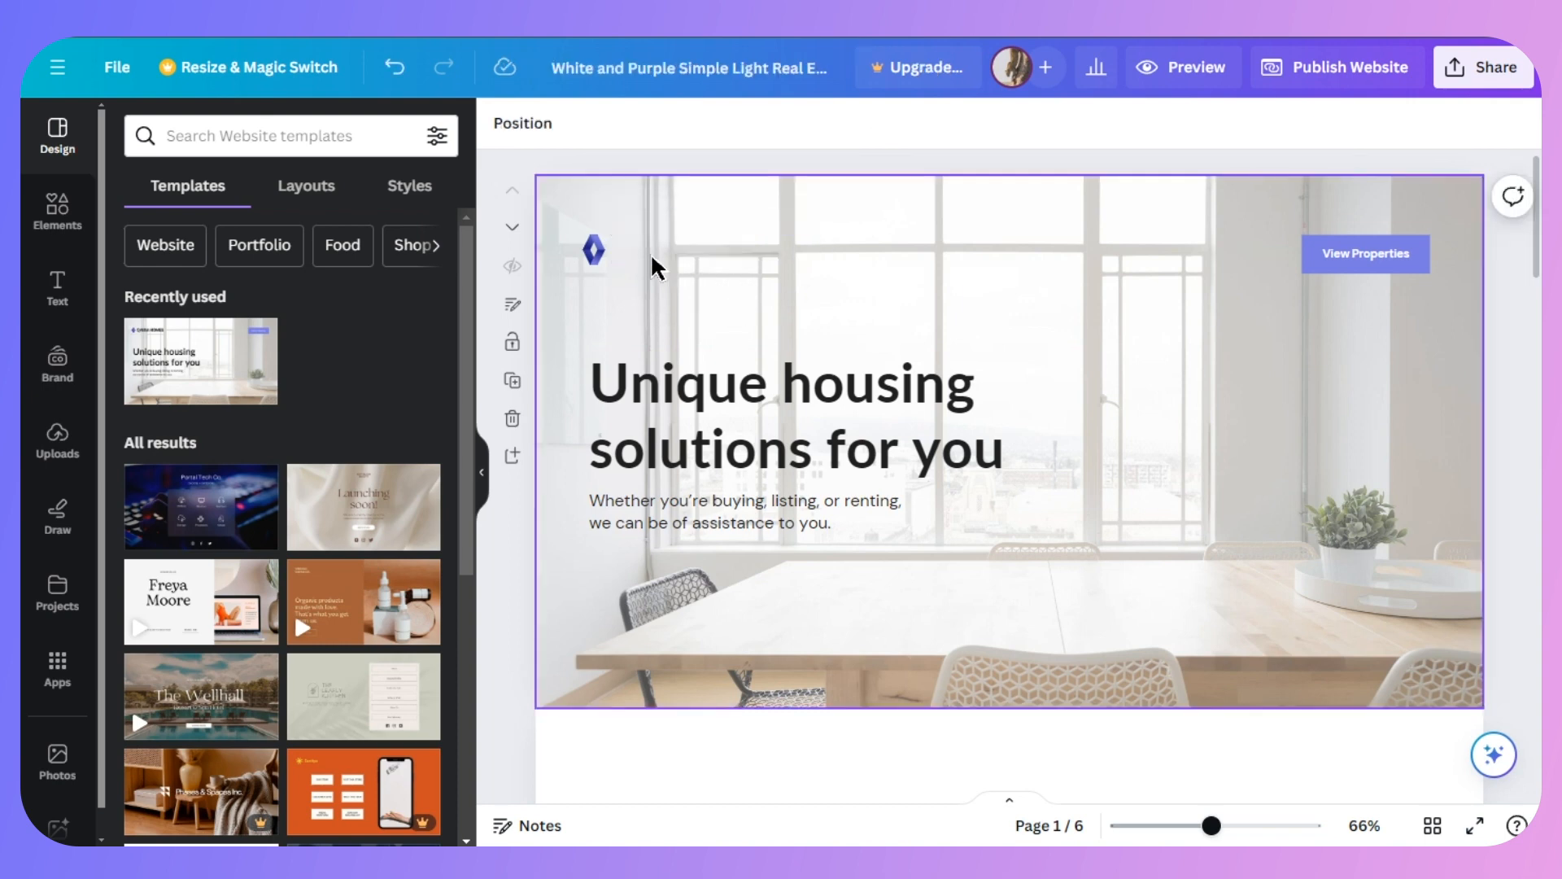
left_click(597, 252)
key("Delete")
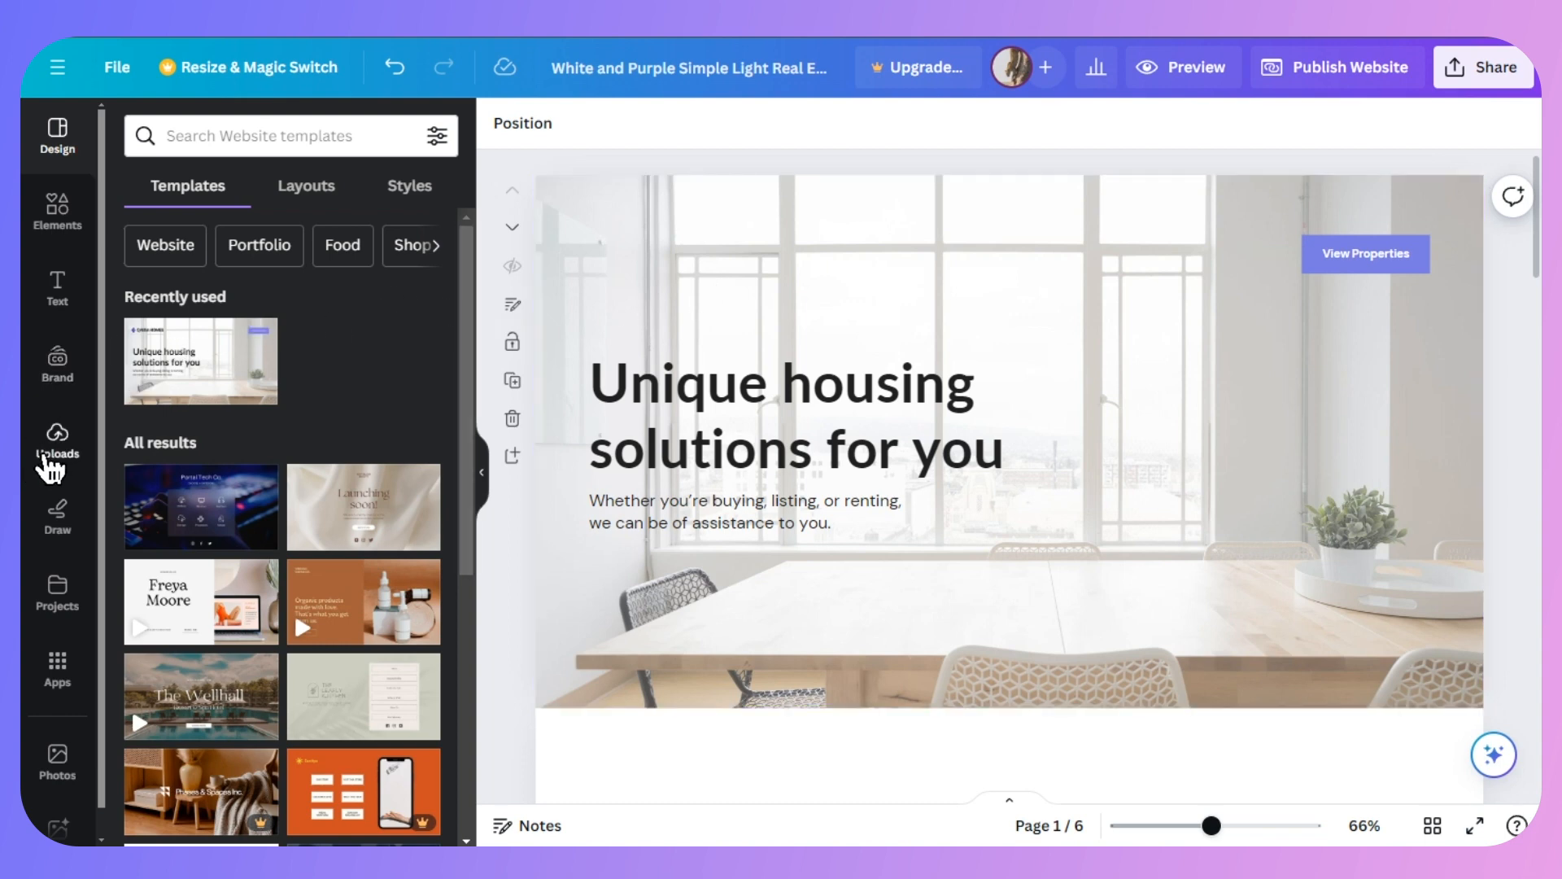
Upload the logo image "pngwing.com (12).png" from the Downloads folder.
left_click(52, 455)
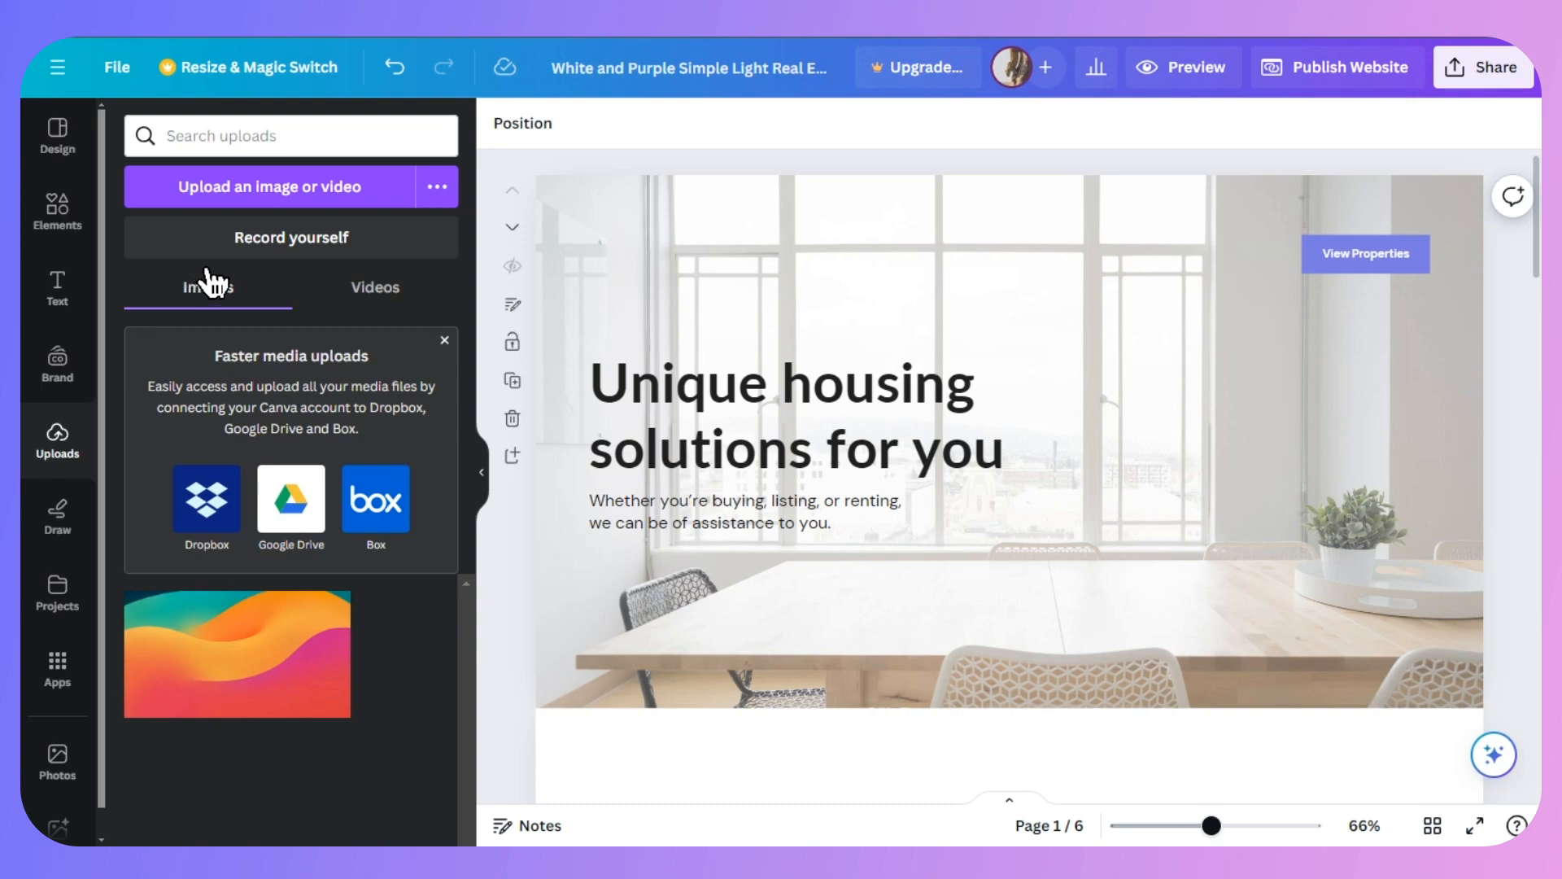
left_click(317, 206)
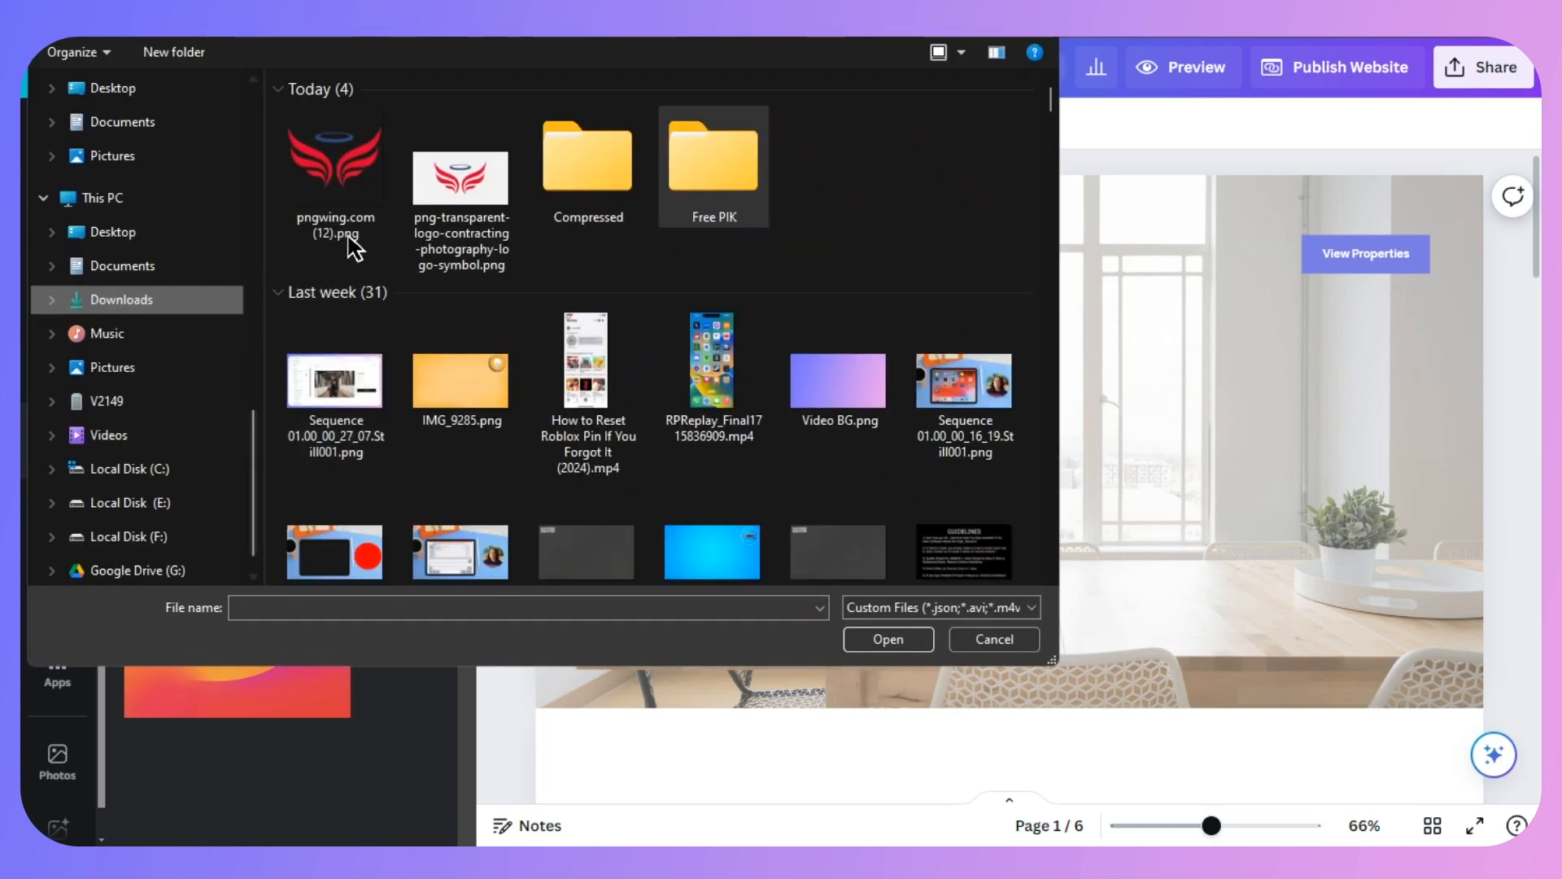
left_click(337, 213)
left_click(873, 643)
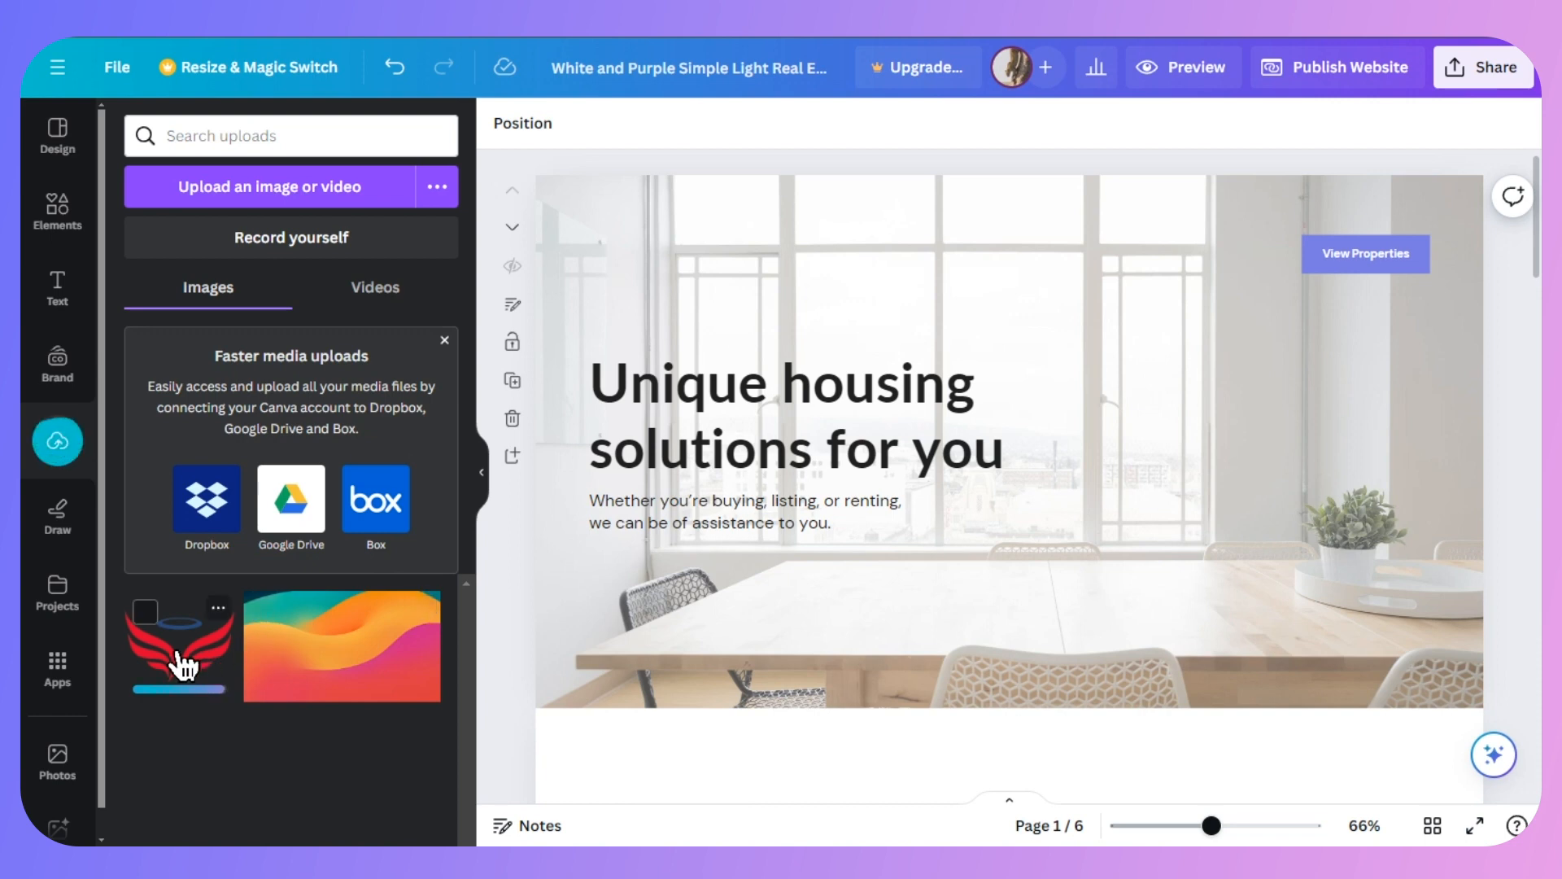
Place the uploaded red wings logo on the first page, shrink it and align it just above the headline.
left_click_drag(174, 659, 712, 252)
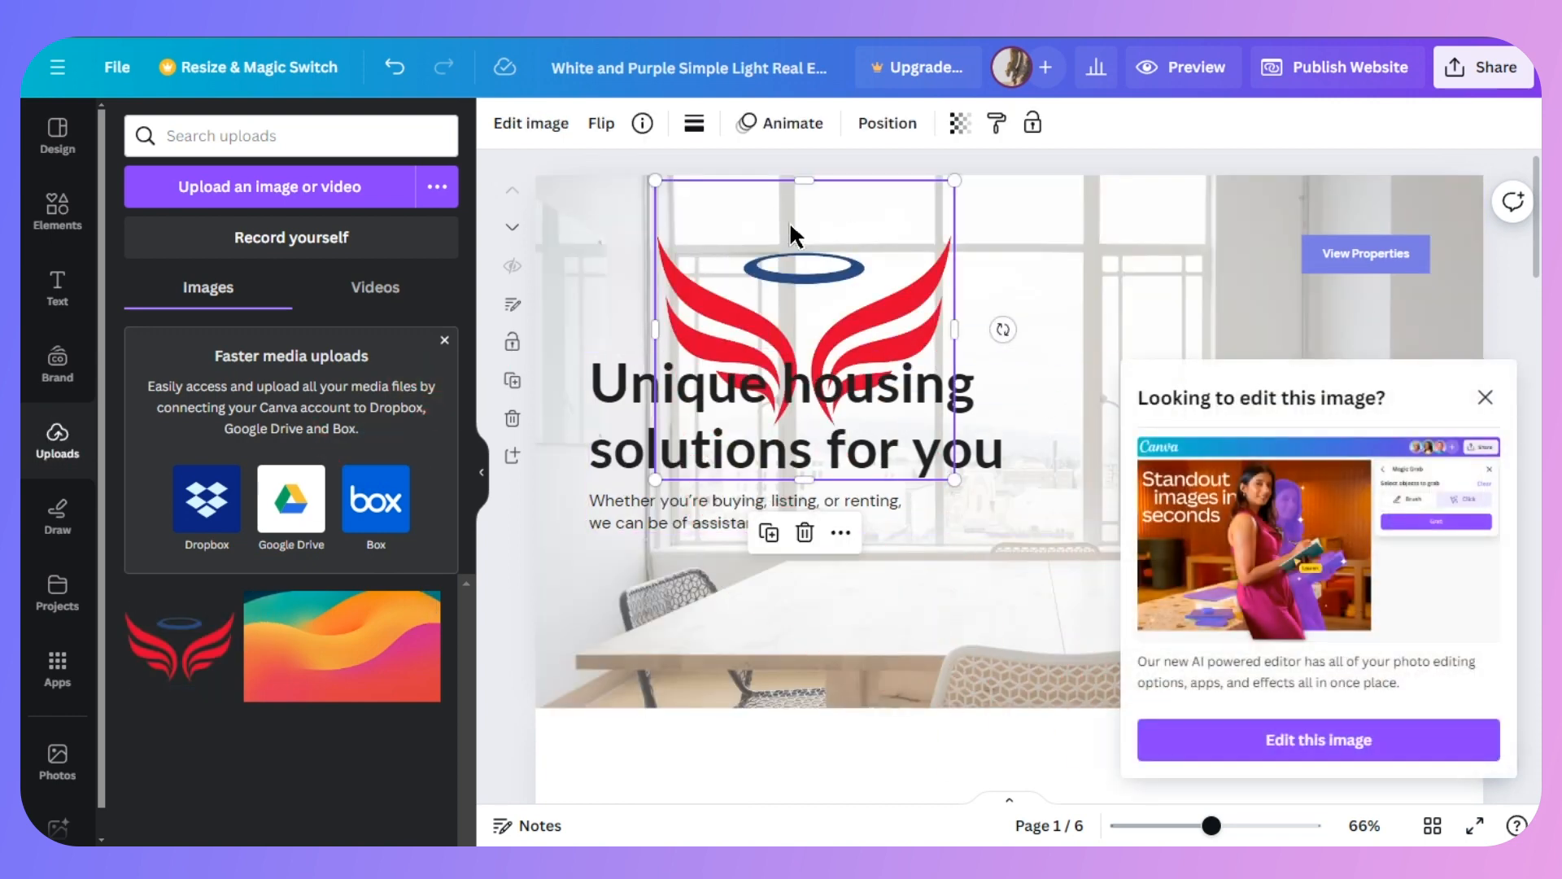
left_click(1485, 397)
left_click_drag(955, 479, 793, 318)
left_click_drag(746, 251, 683, 294)
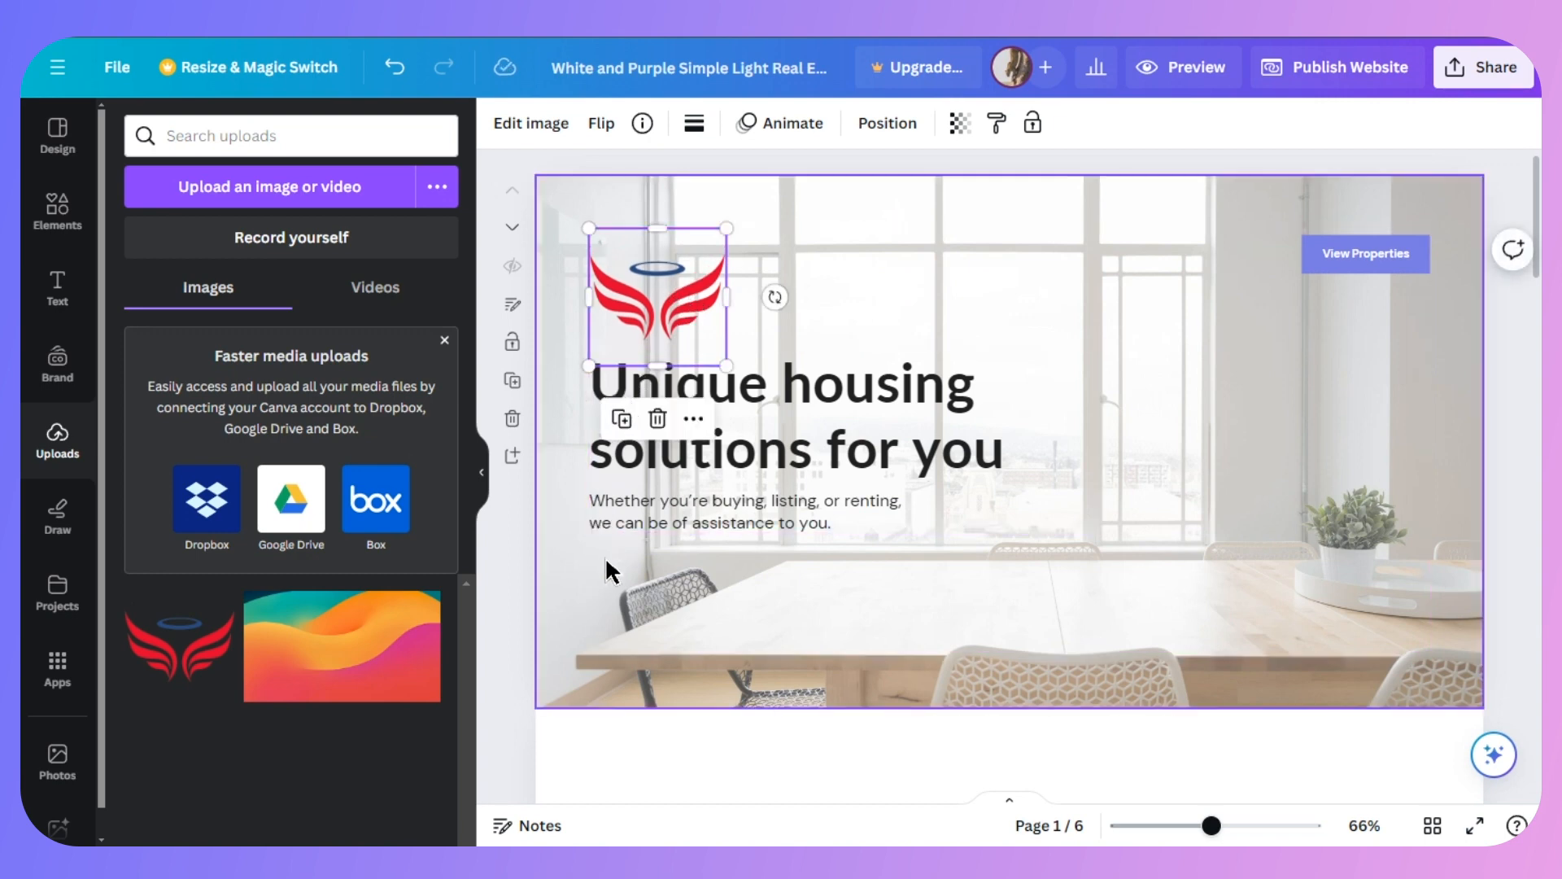
left_click(655, 588)
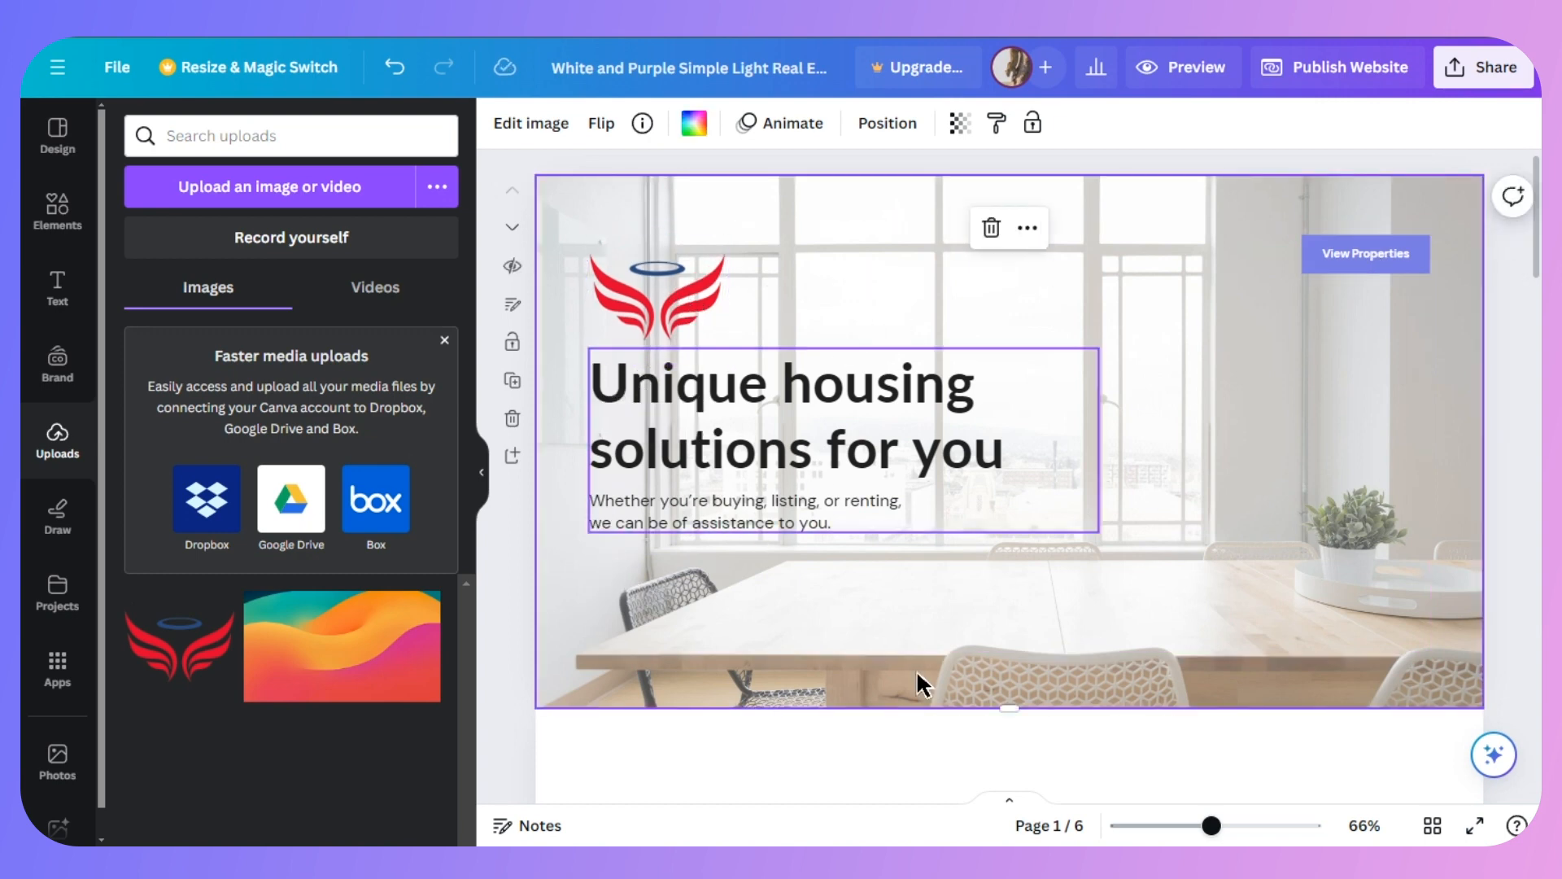
Move the "View Properties" button below the intro text and change its label to "Buy Now!".
left_click(1371, 265)
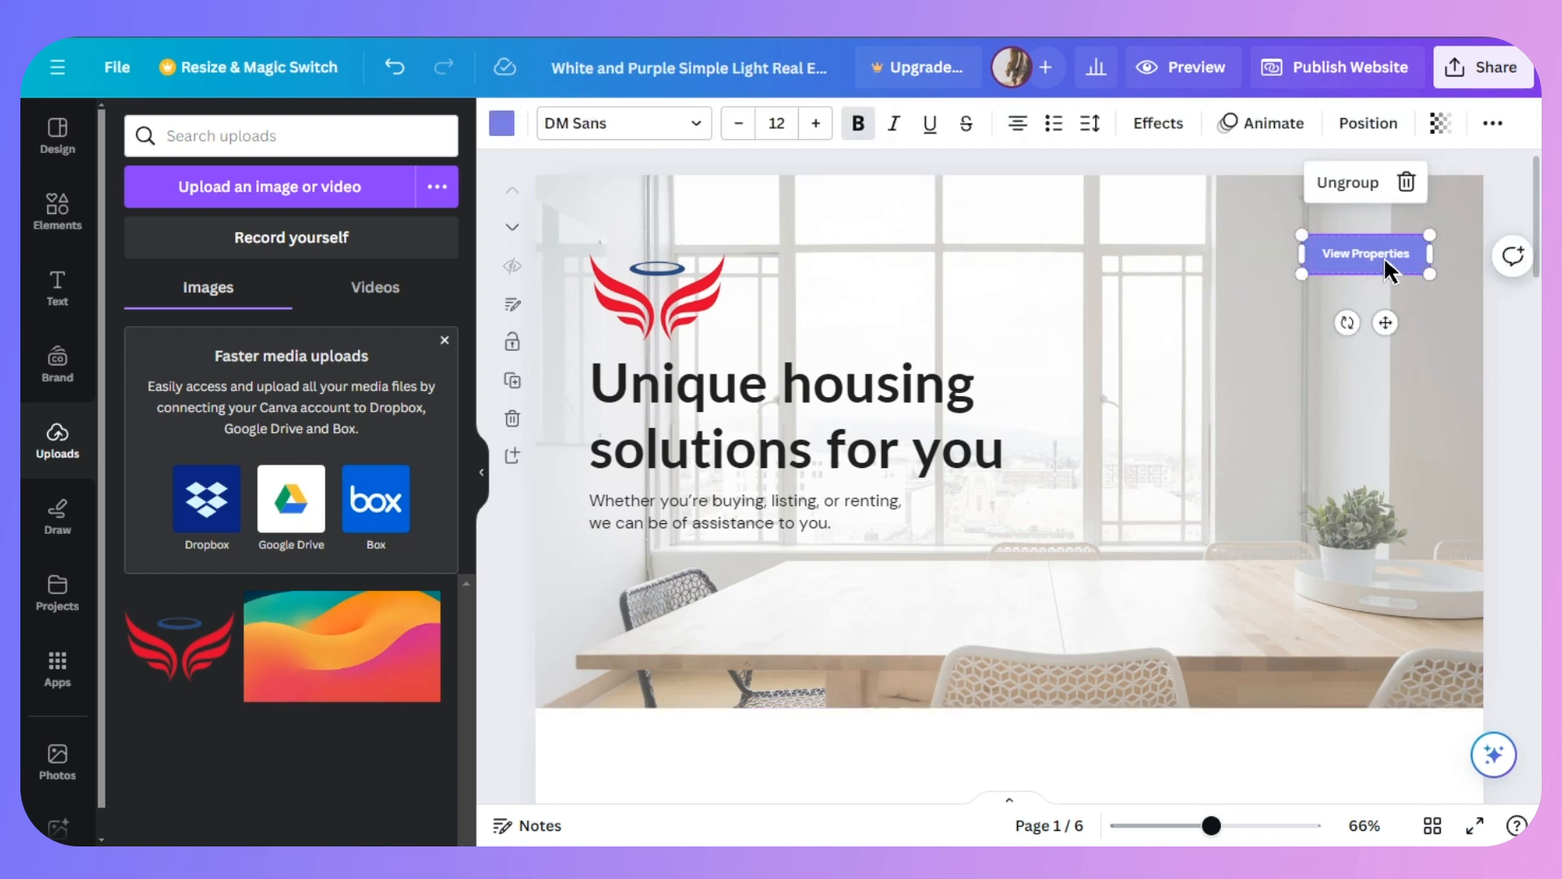
left_click_drag(1384, 255, 669, 596)
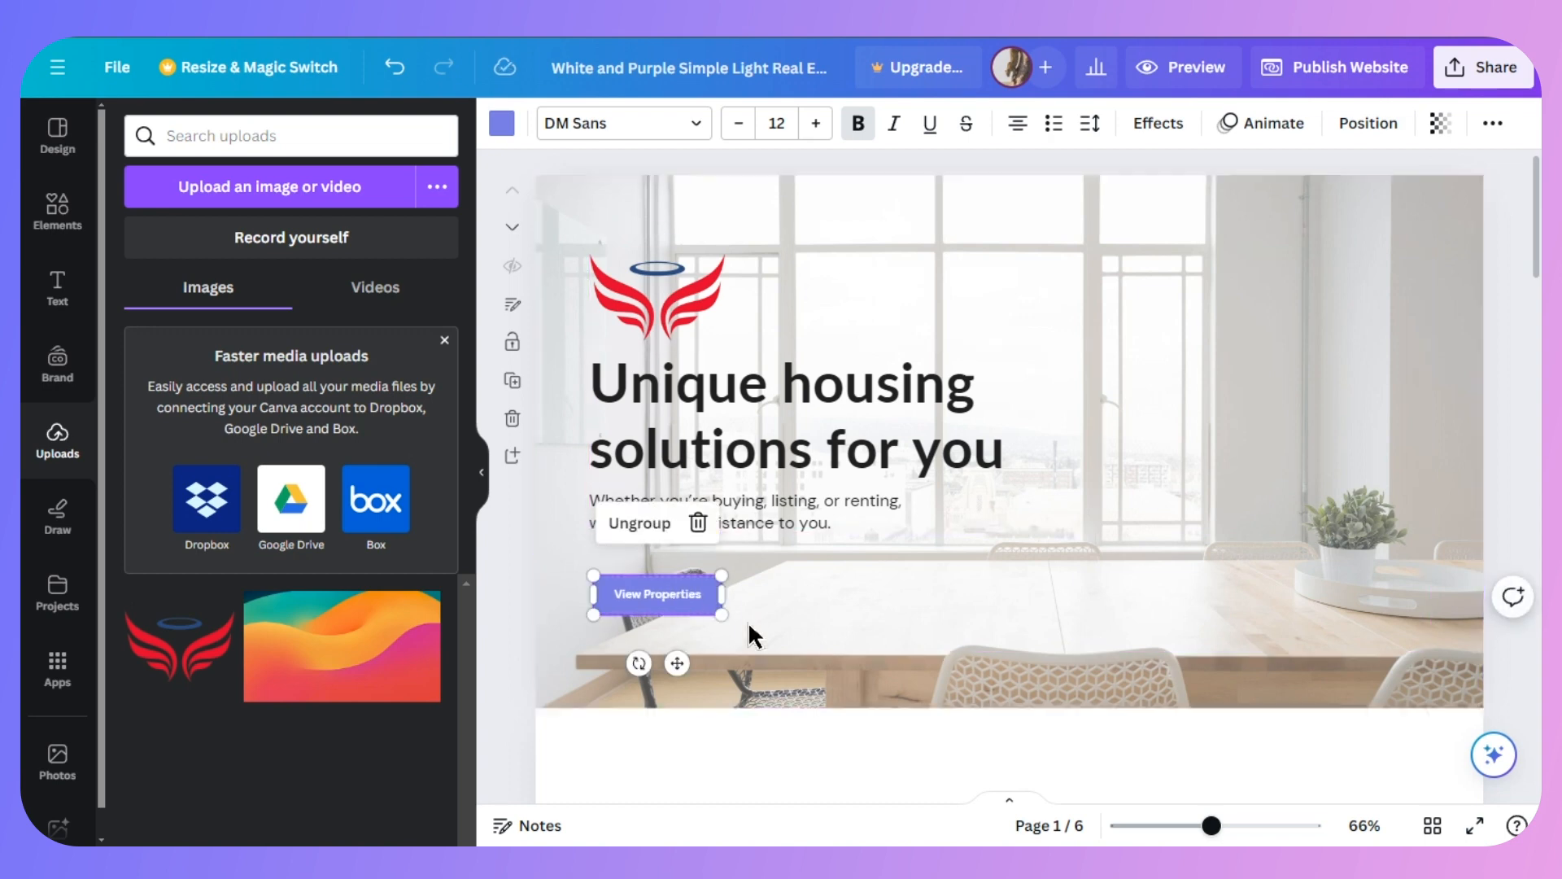
double_click(665, 596)
key("BackSpace")
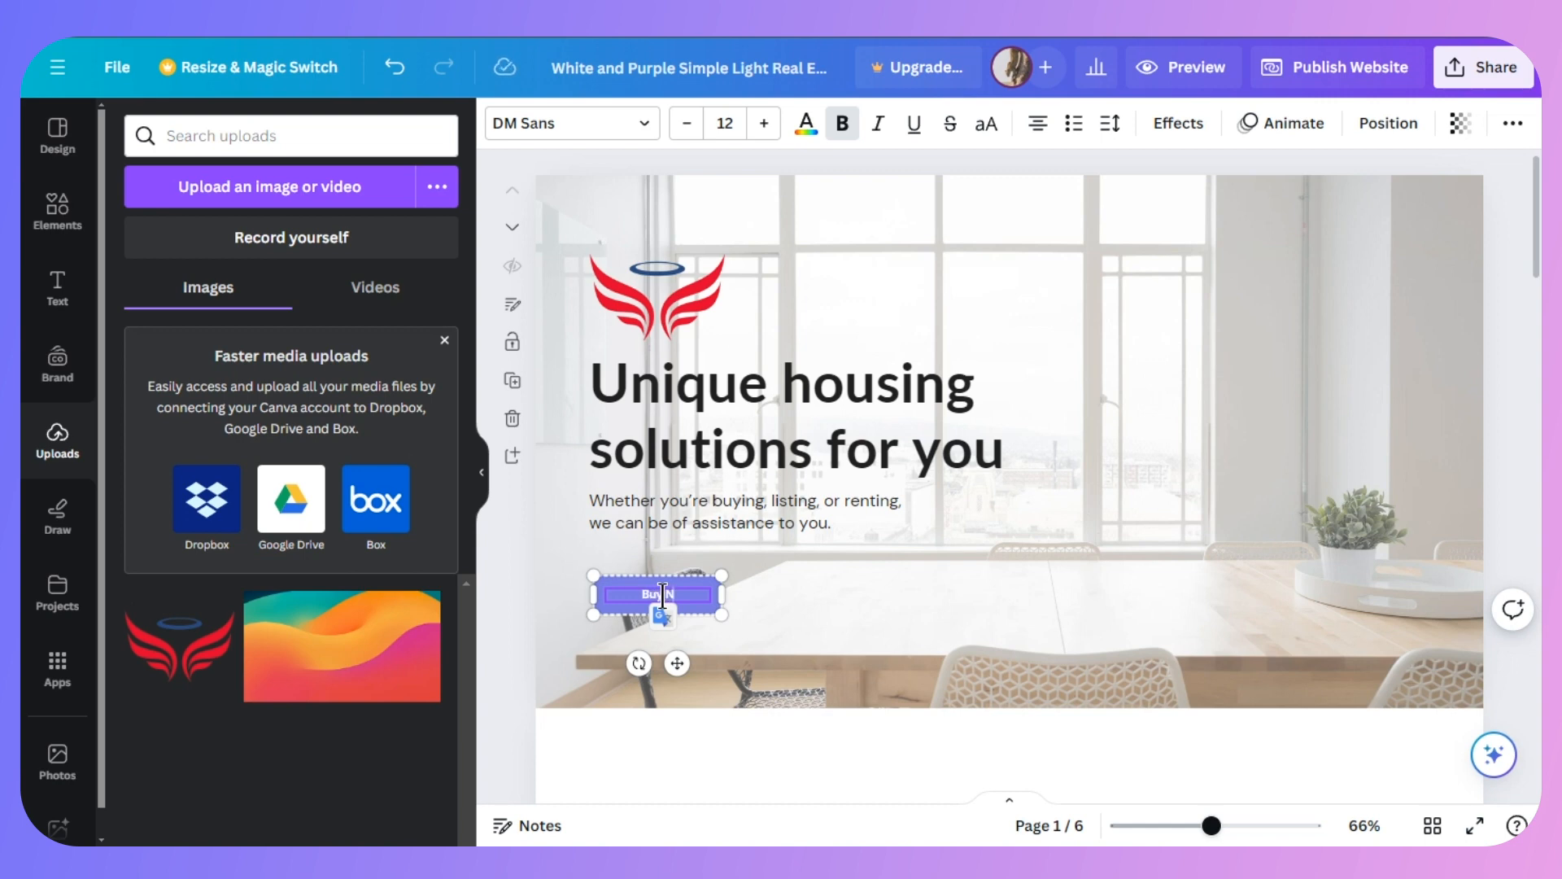
left_click(992, 555)
Recolour the "Buy Now!" button with the bright red from the logo's photo colours.
left_click(715, 603)
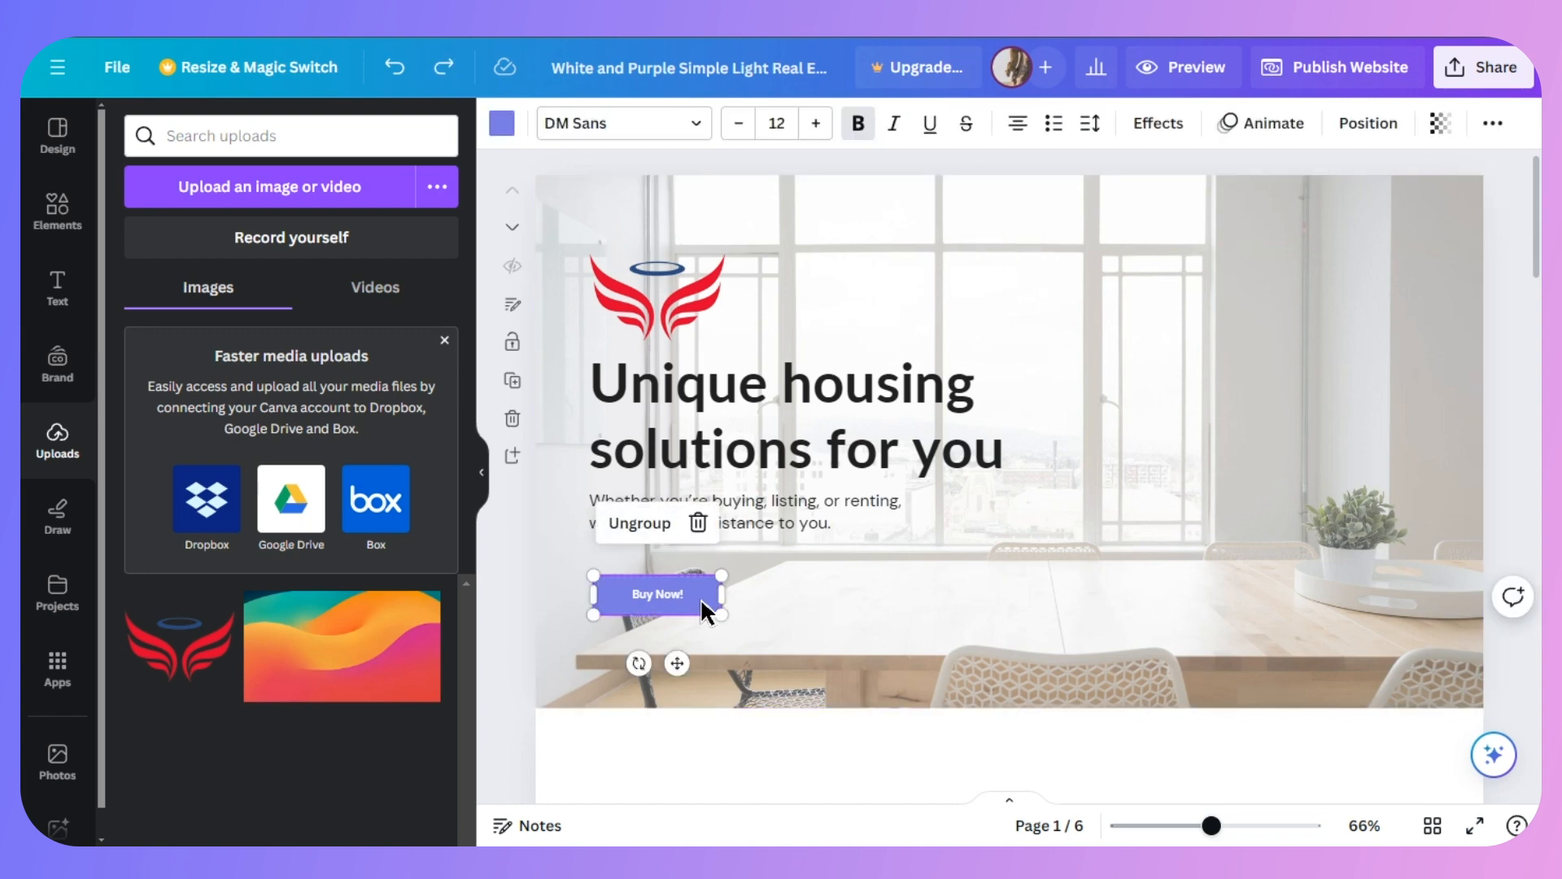
left_click(502, 123)
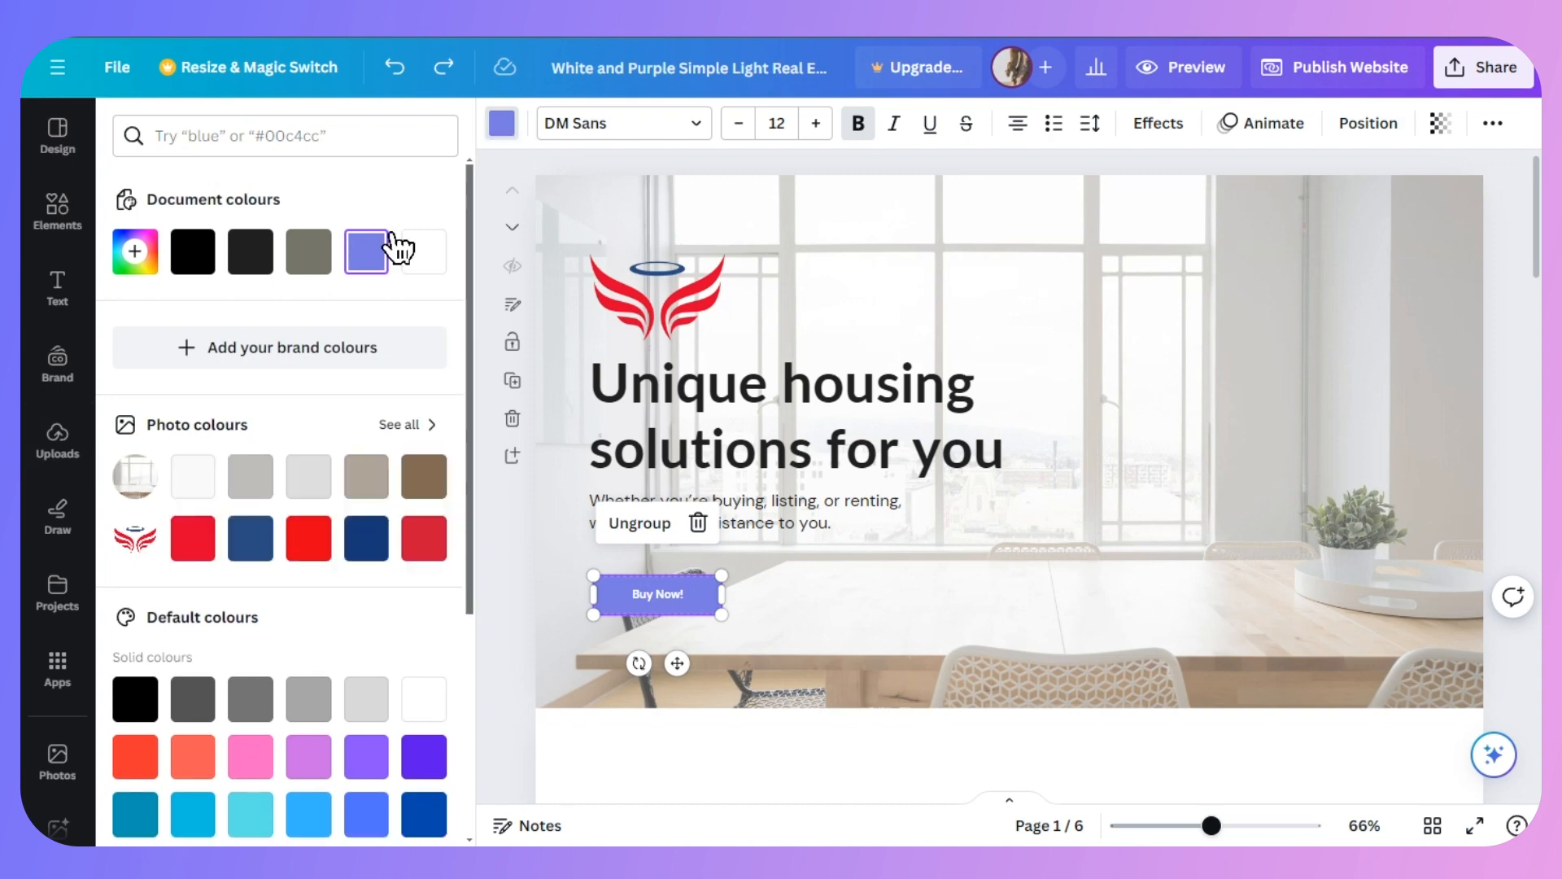
left_click(312, 543)
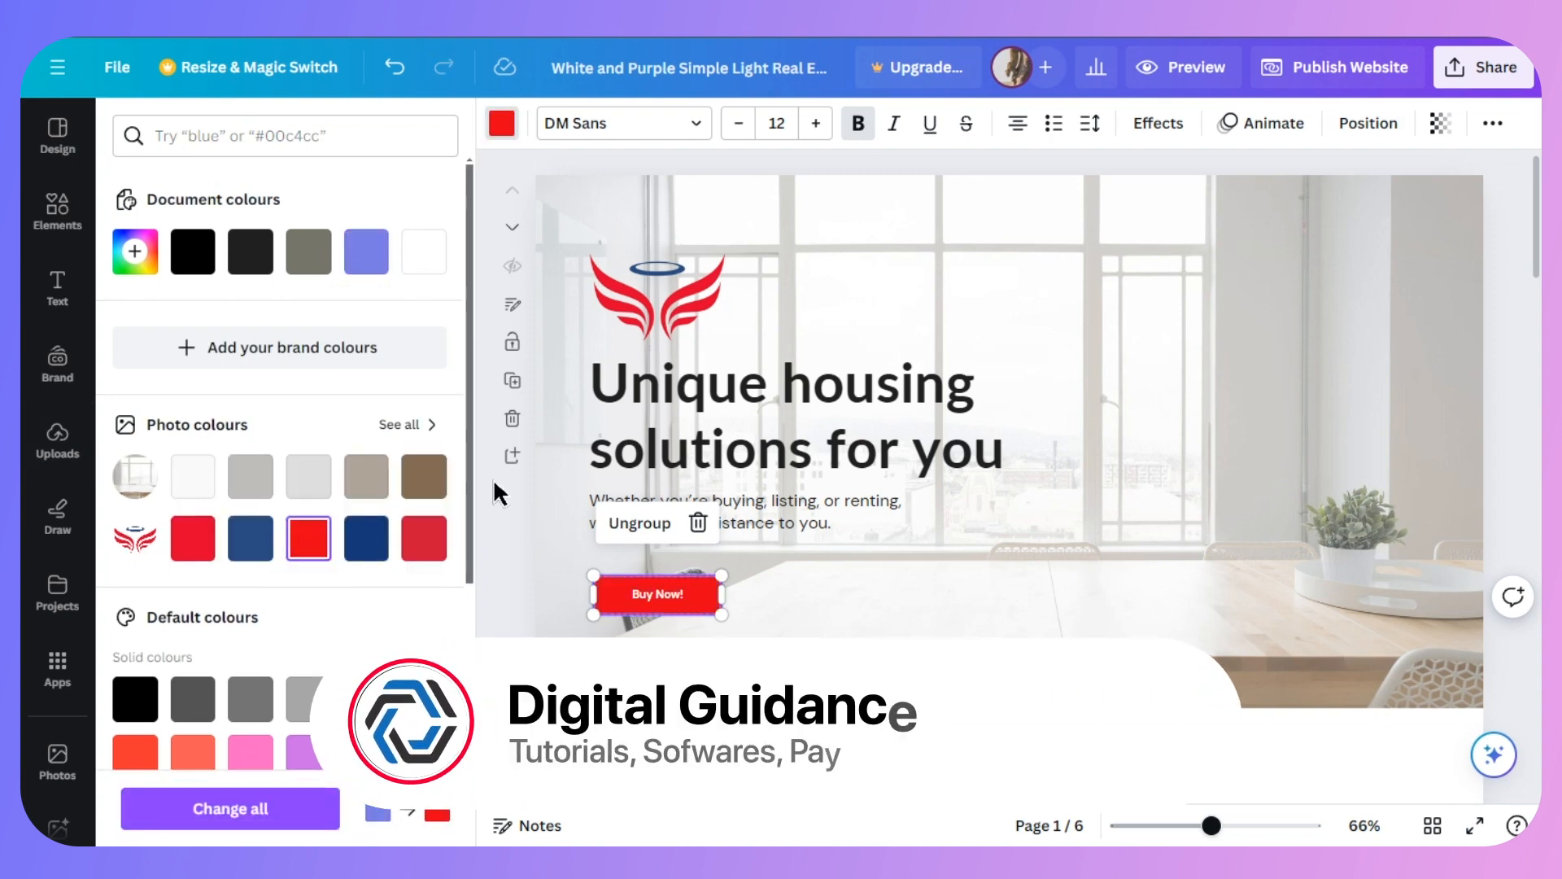
left_click(1259, 518)
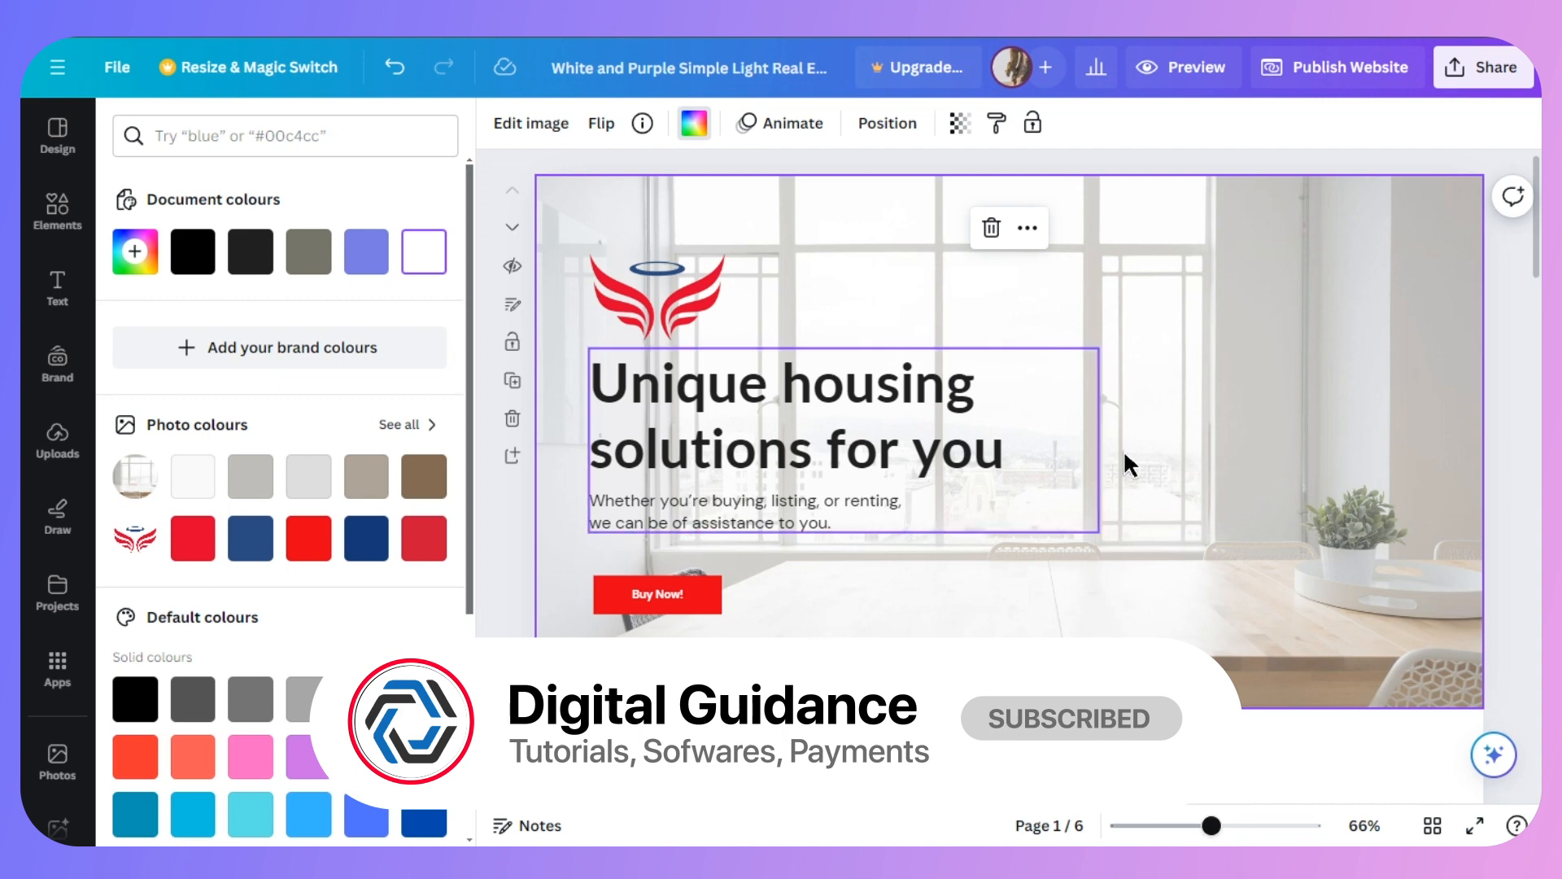
left_click(796, 446)
double_click(795, 456)
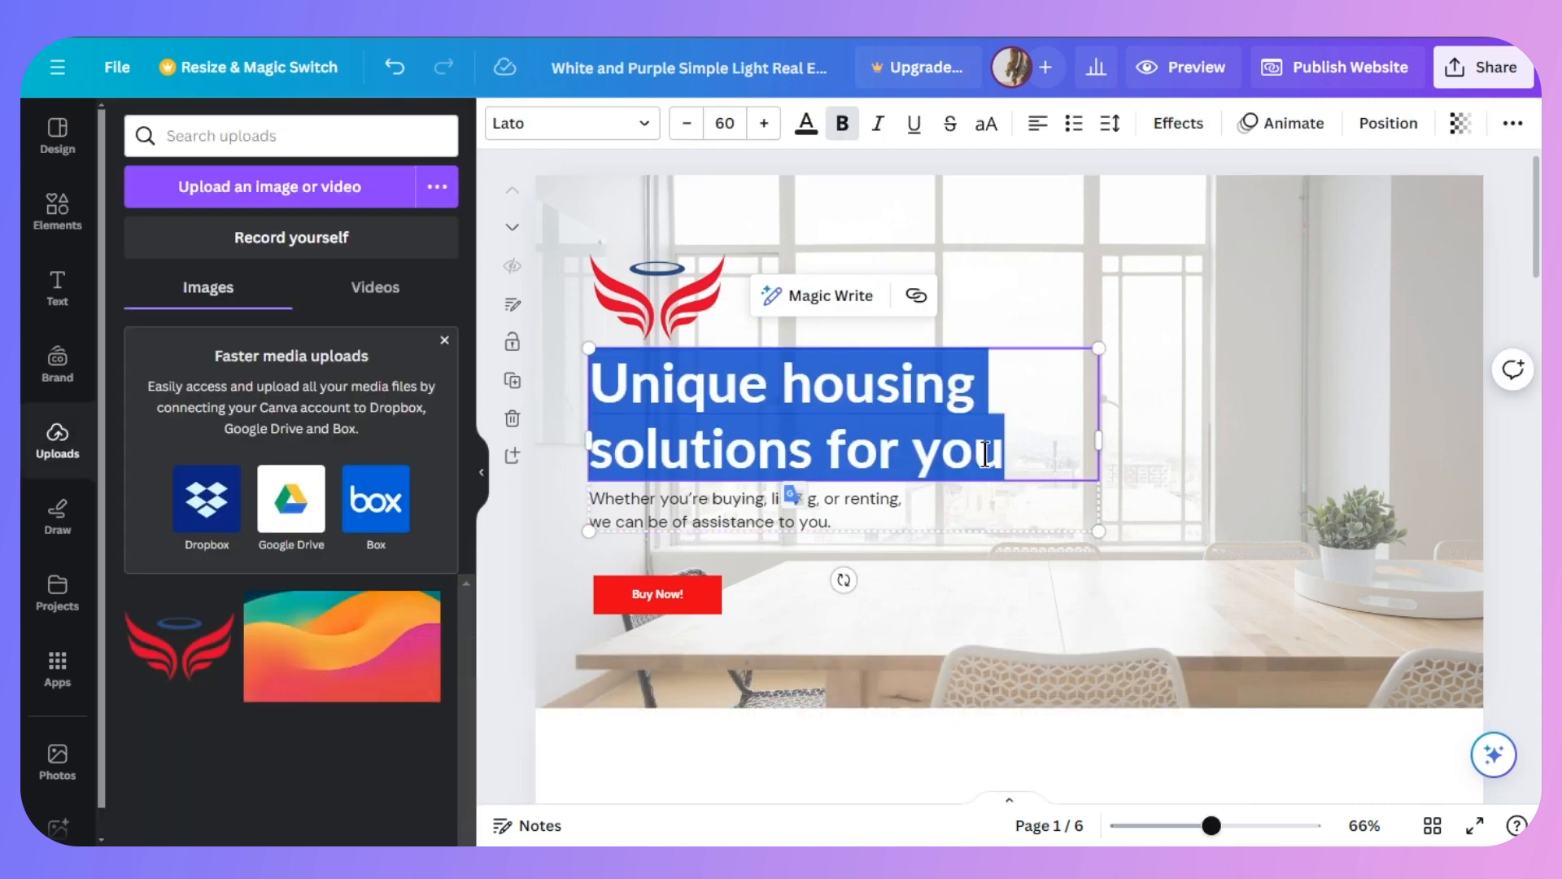
left_click(1365, 487)
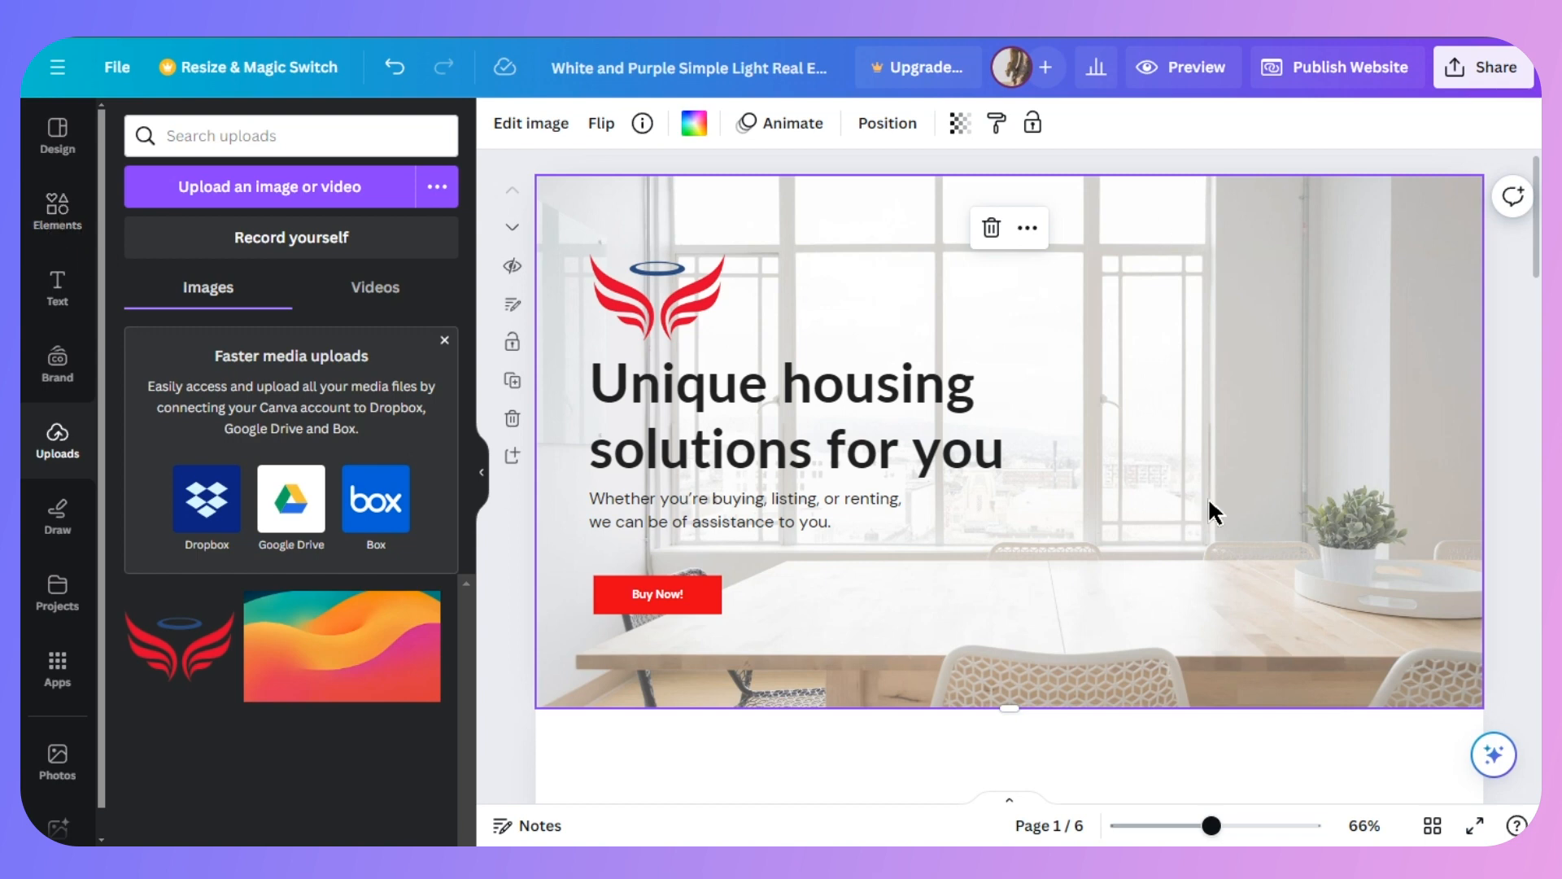
Search elements for "Real estate", add the photo of the modern white house and enlarge it to cover the header section.
left_click(54, 237)
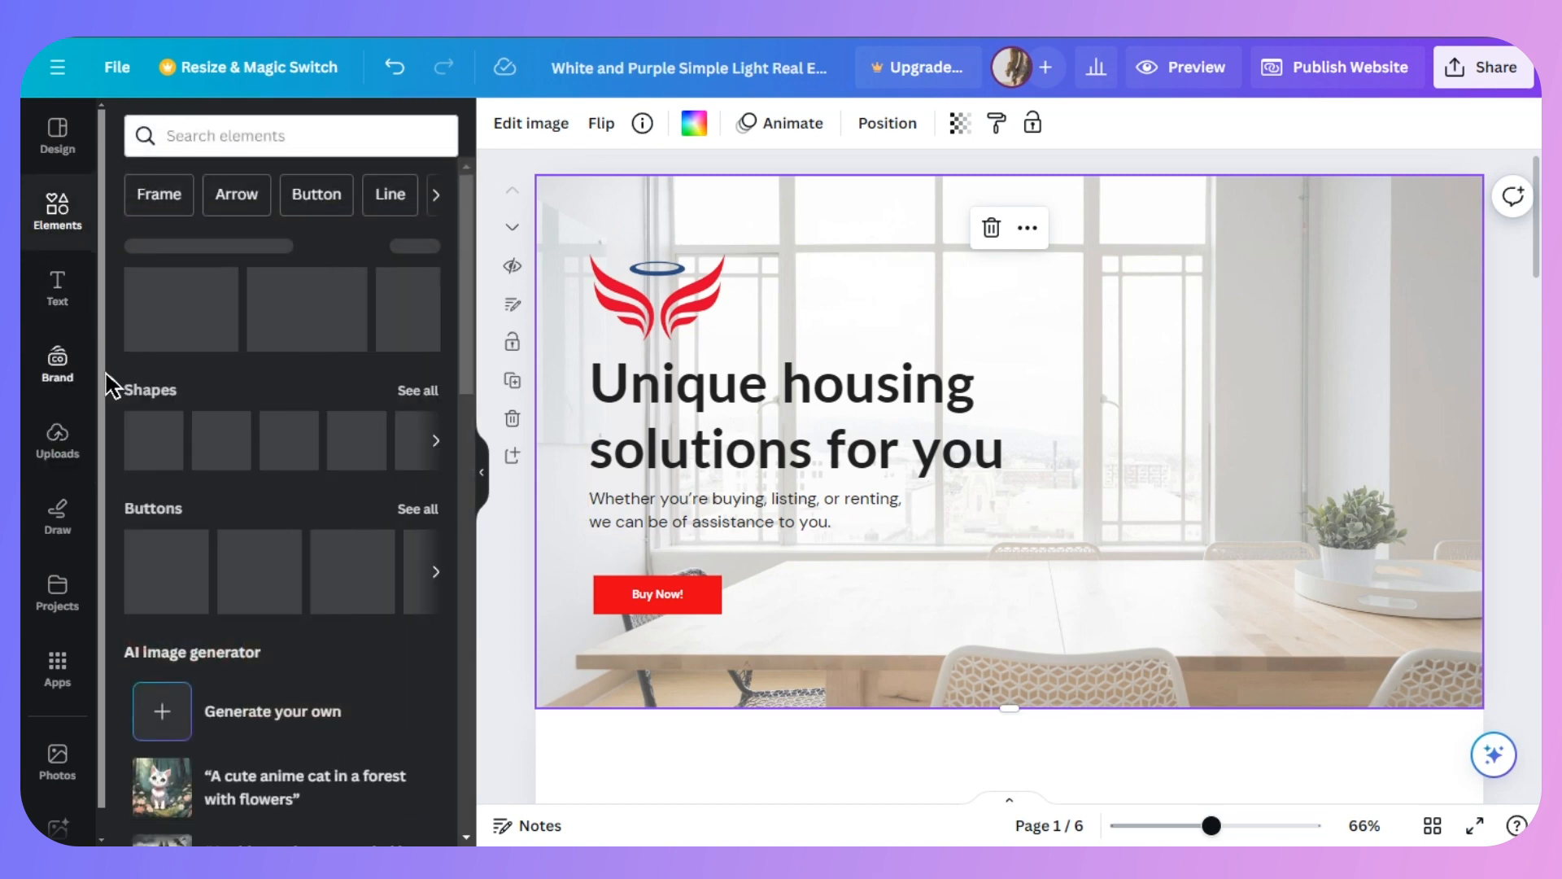
left_click(251, 139)
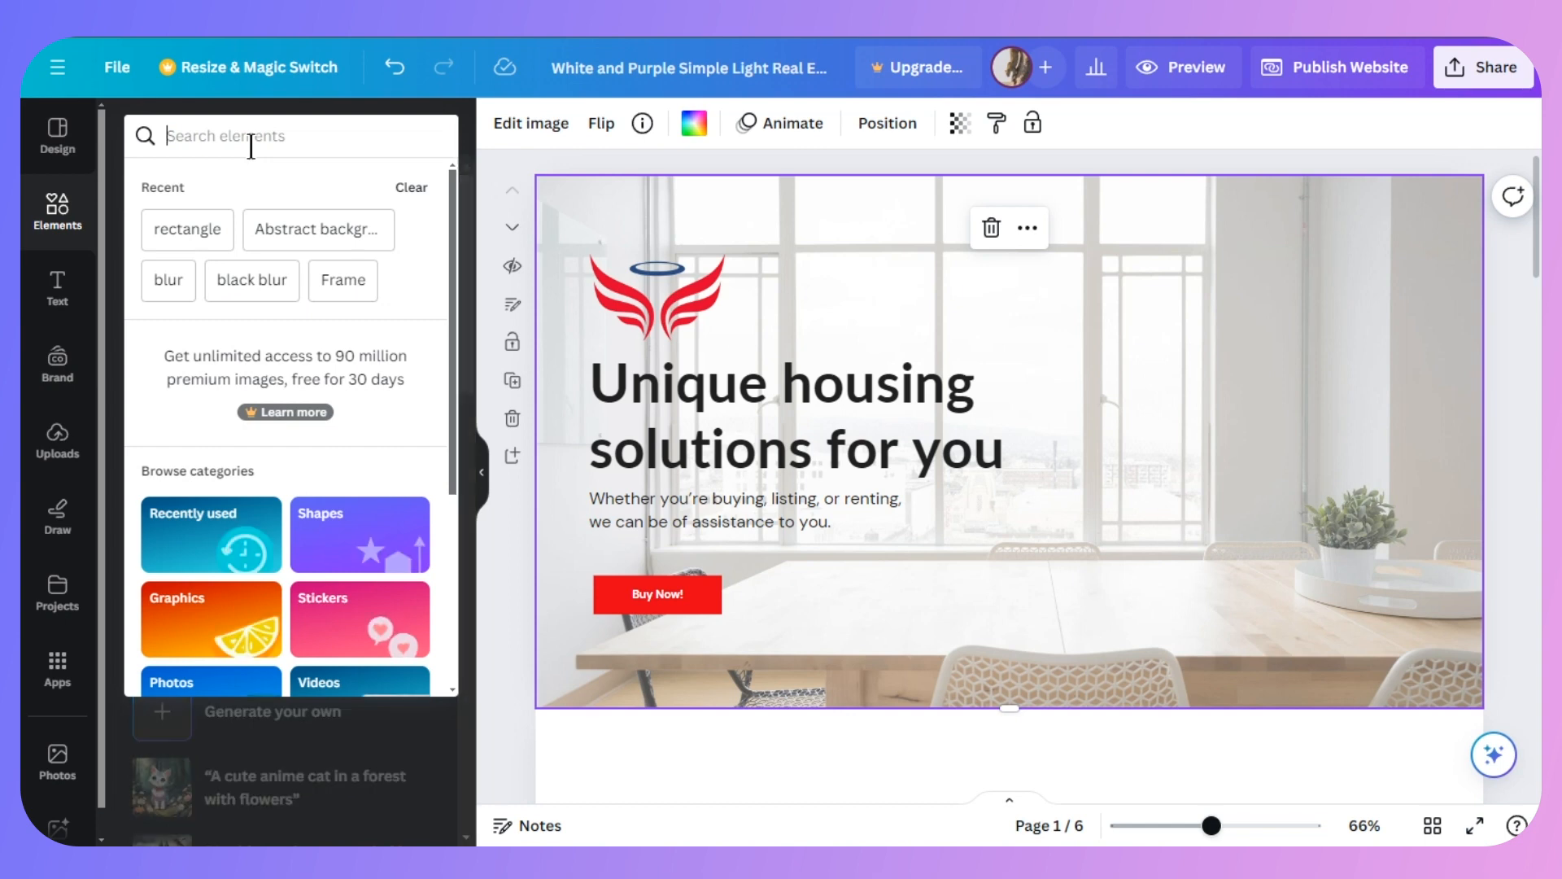
type("Real estate")
key("Return")
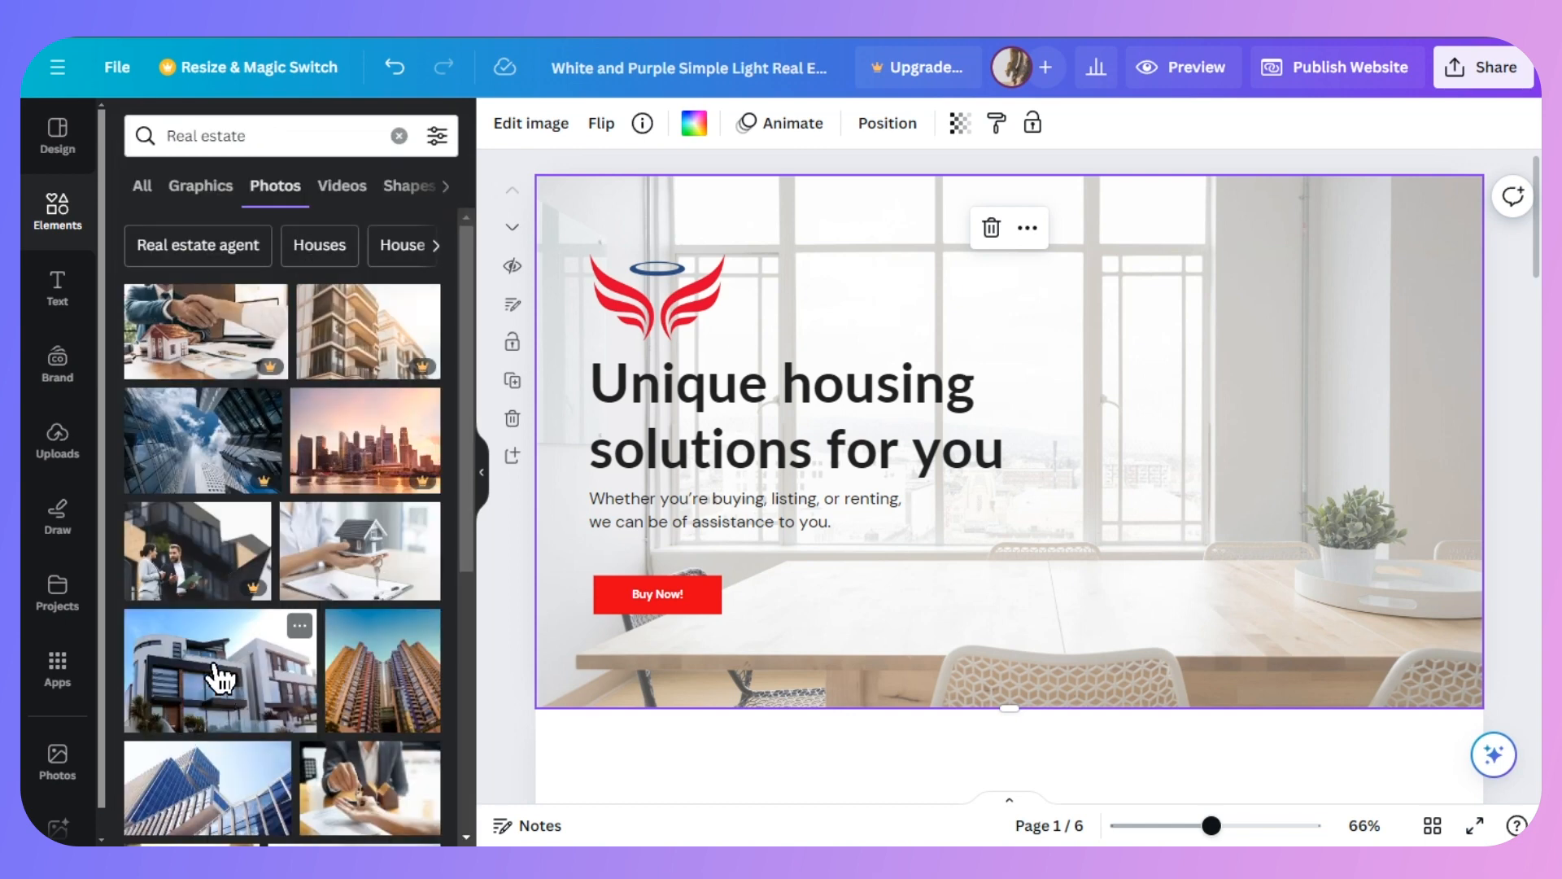
left_click(313, 688)
left_click_drag(1175, 381, 1031, 328)
left_click_drag(1197, 601, 1510, 730)
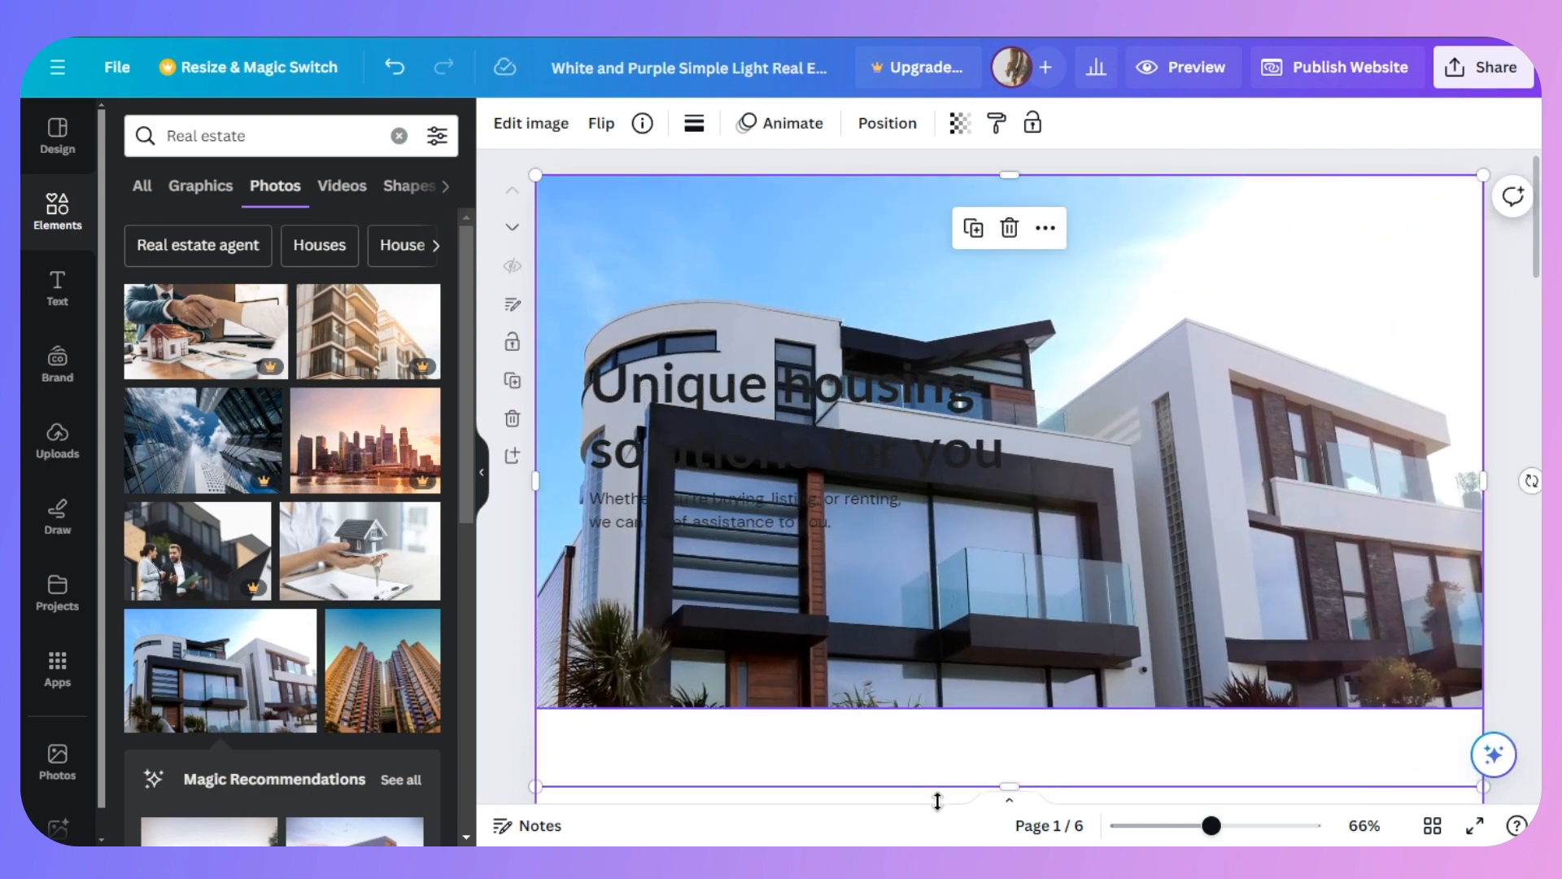
Send the house photo to the back, behind the logo, headline and button.
right_click(1247, 485)
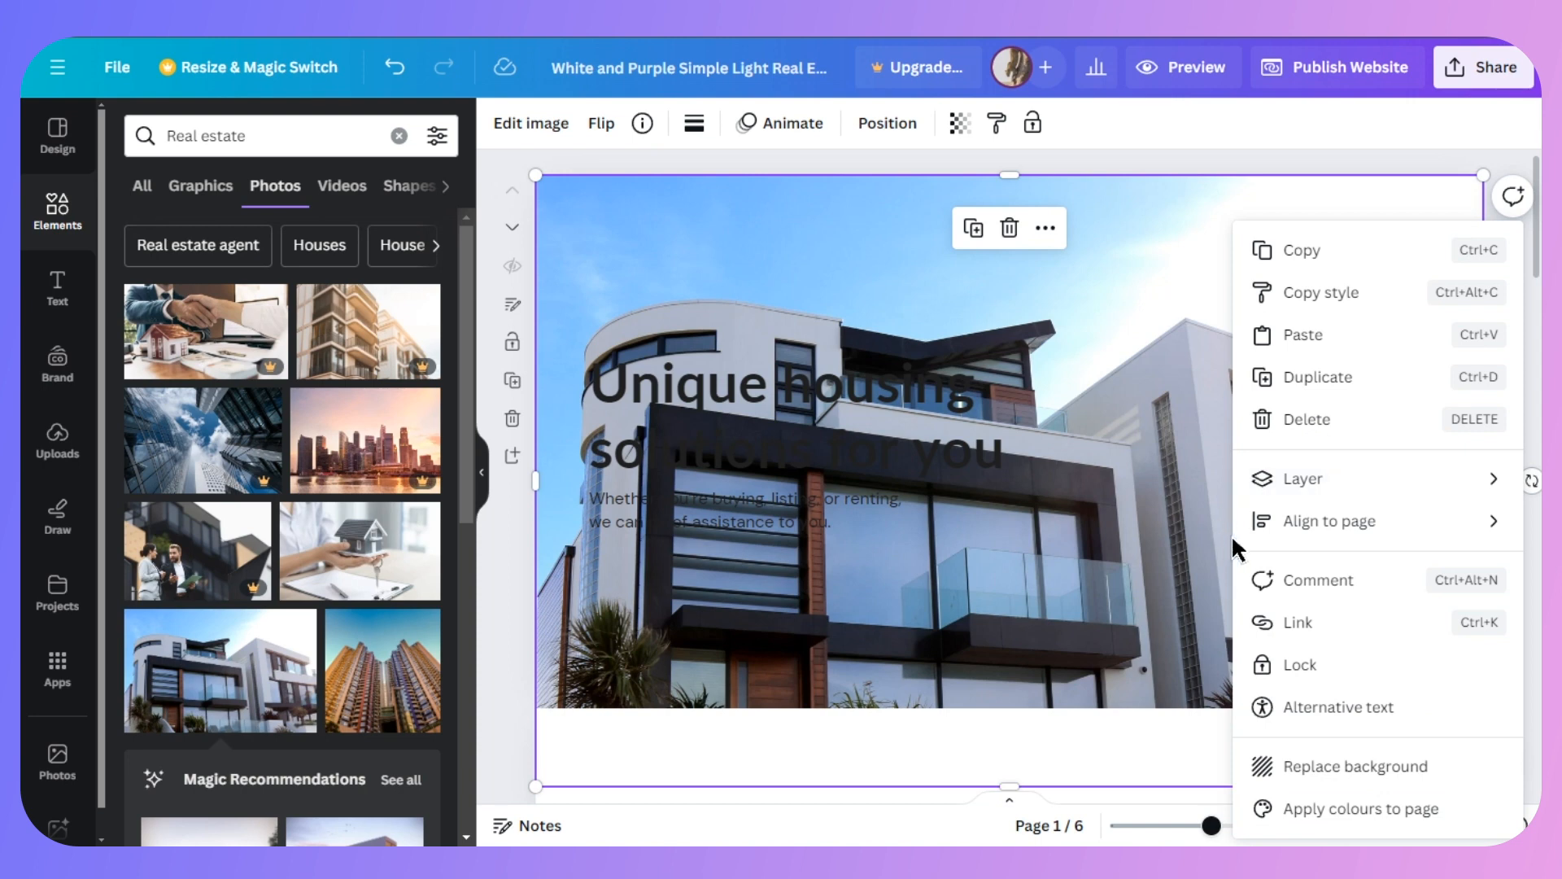
mouse_move(1294, 489)
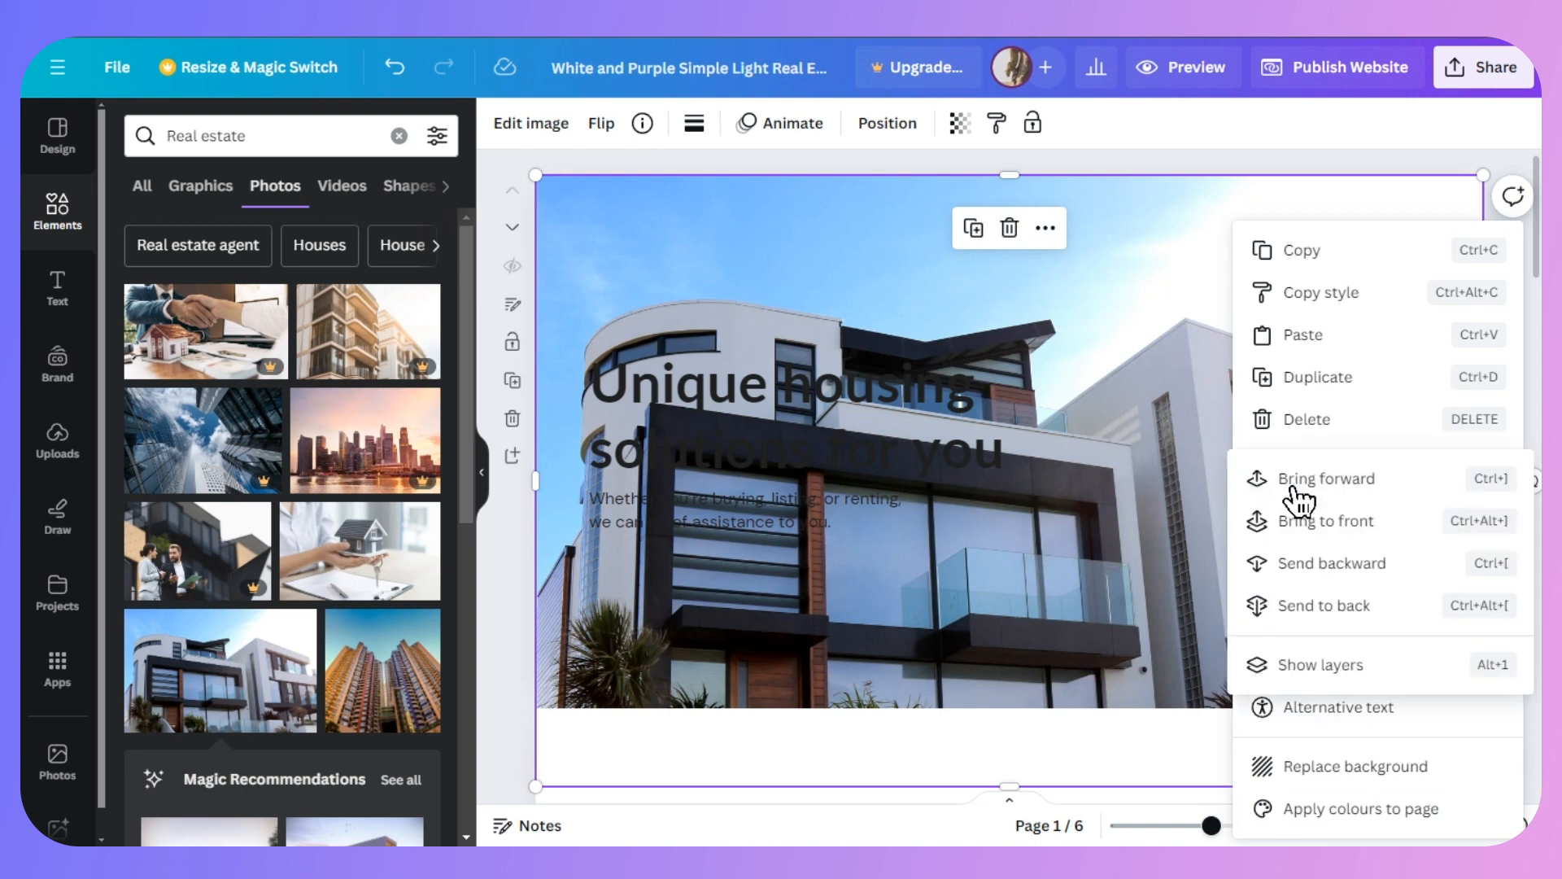
left_click(1324, 610)
Recolour the "Unique housing solutions for you" headline white, using the document colours.
left_click(847, 392)
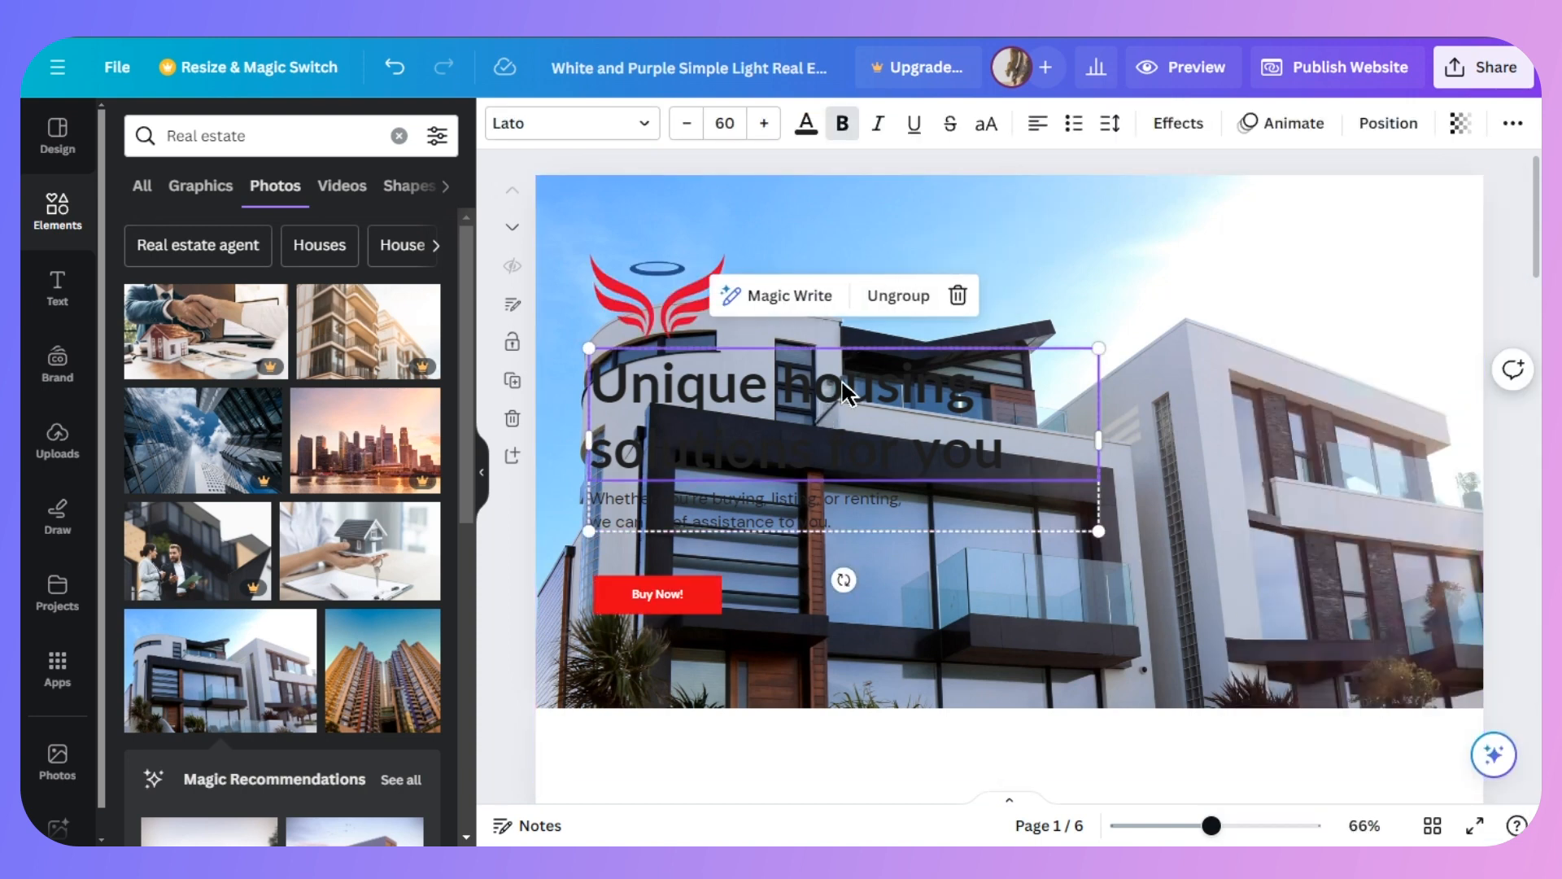
left_click(807, 126)
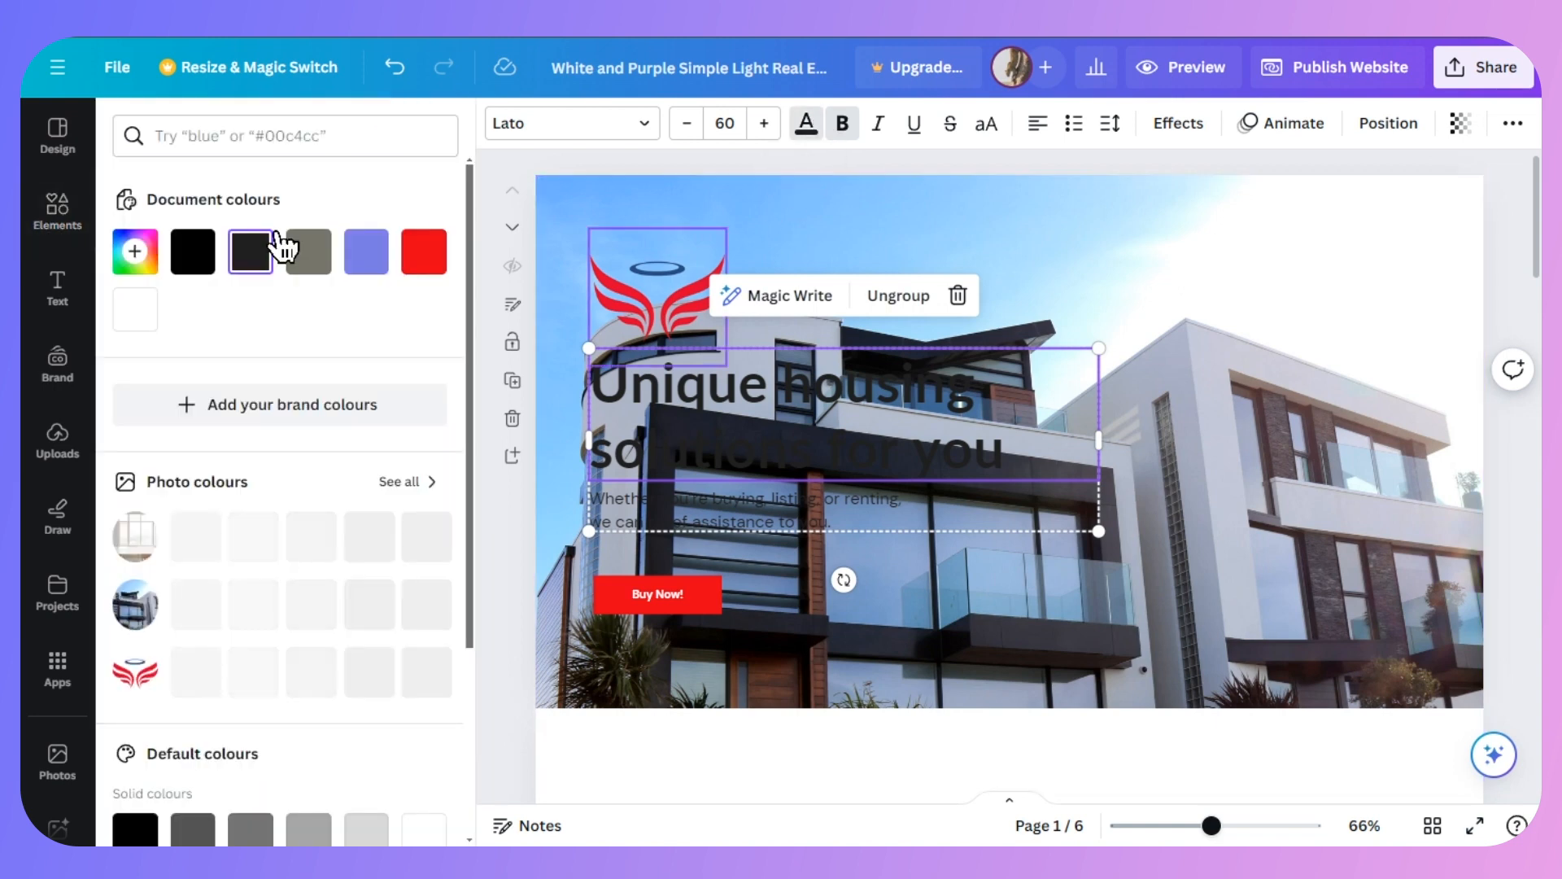
left_click(136, 309)
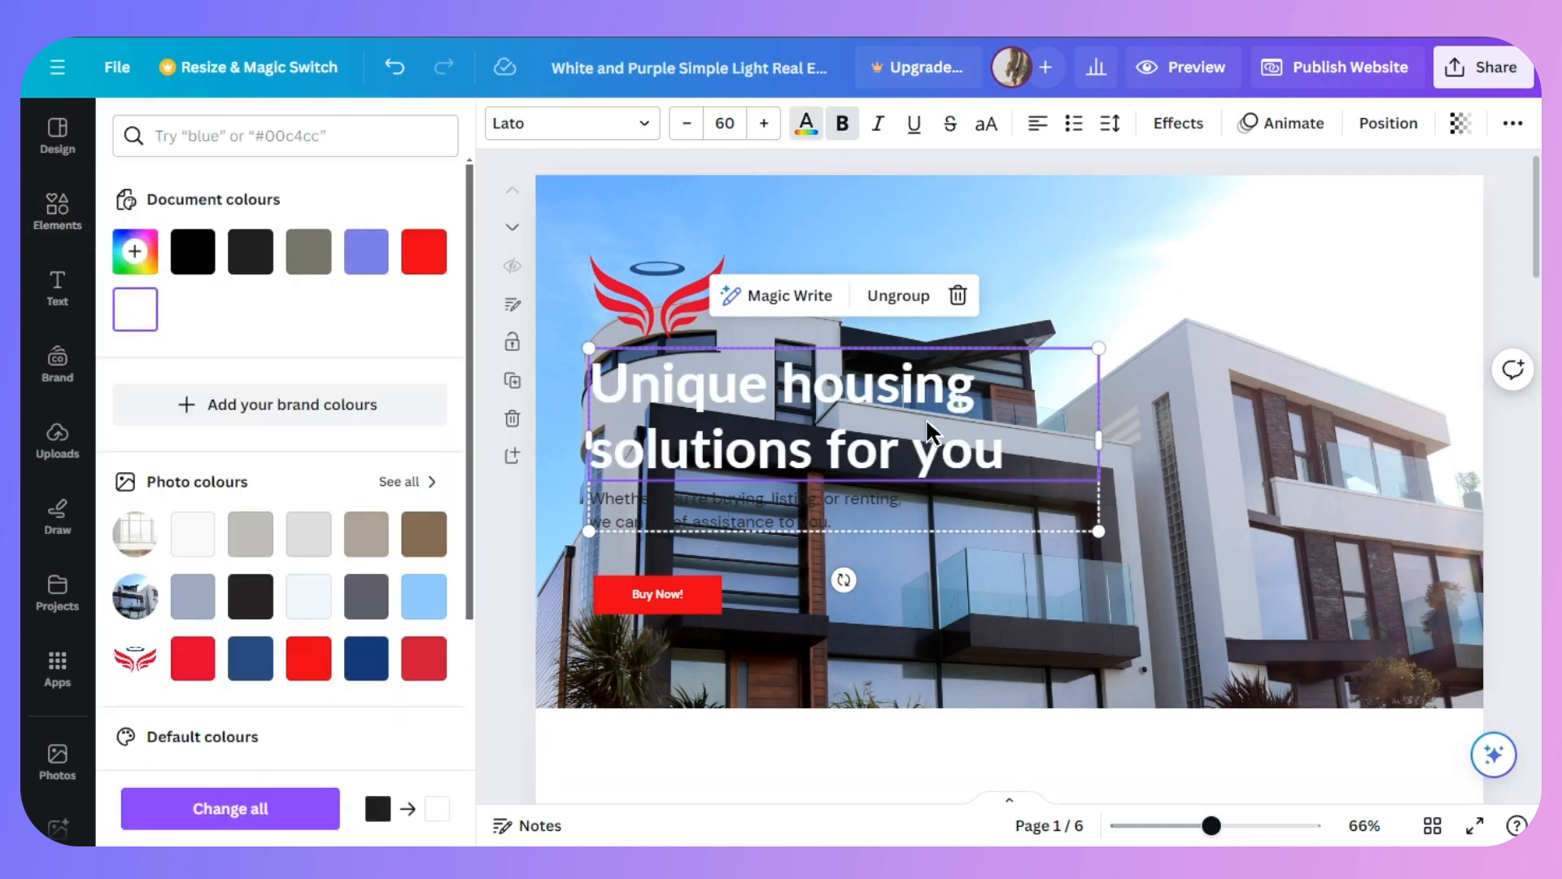
Undo the white headline colour and all house photo edits, including its insertion, to restore the template's original header background.
key("ctrl+z")
key("ctrl+z")
key("ctrl+z")
key("ctrl+z")
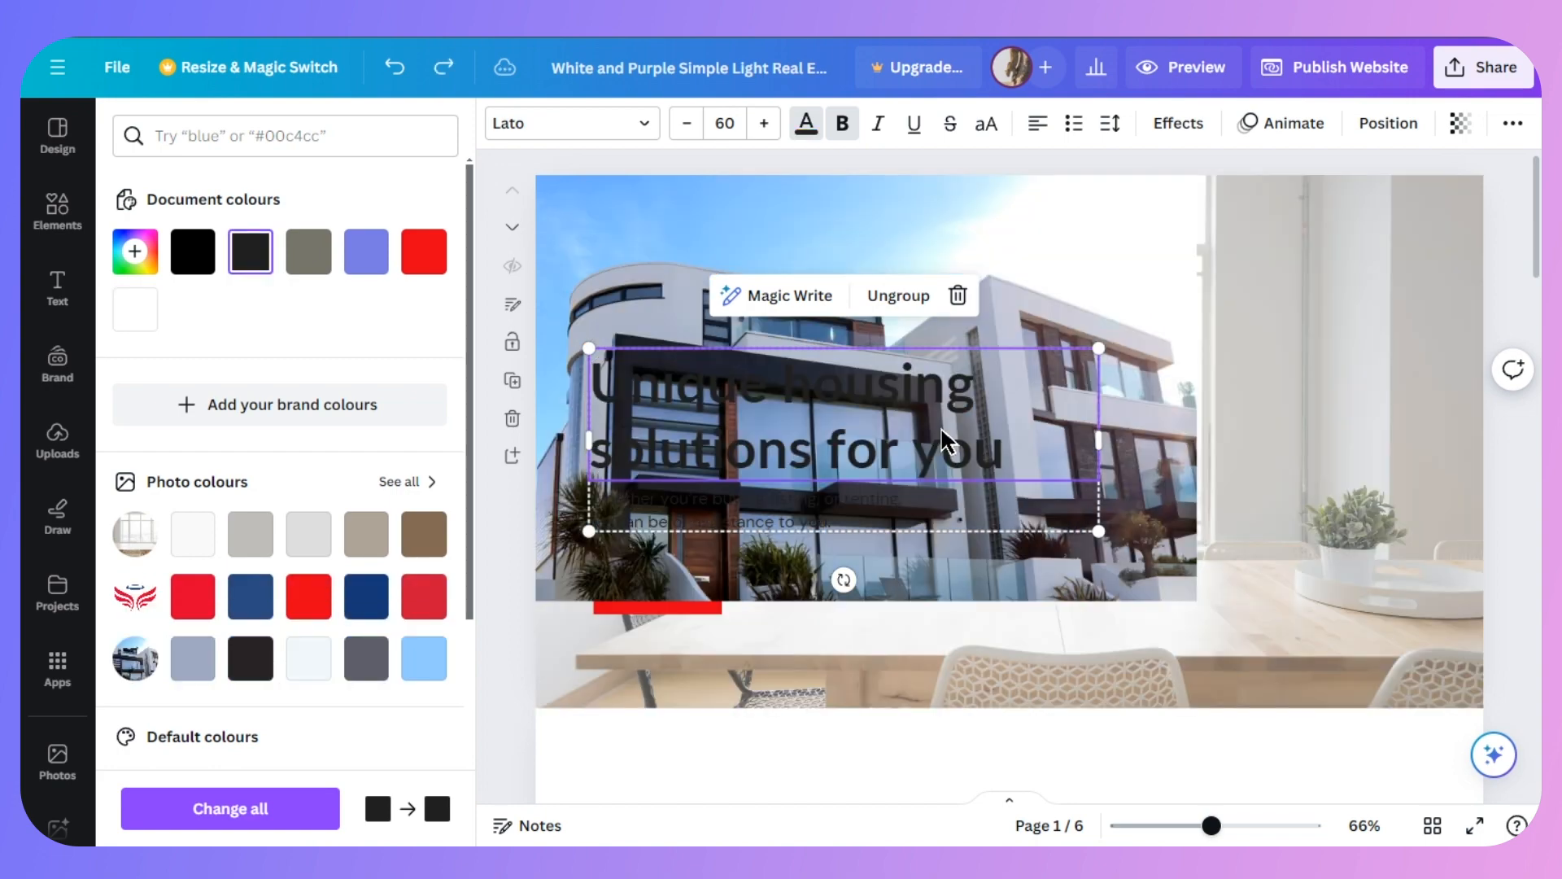
key("ctrl+z")
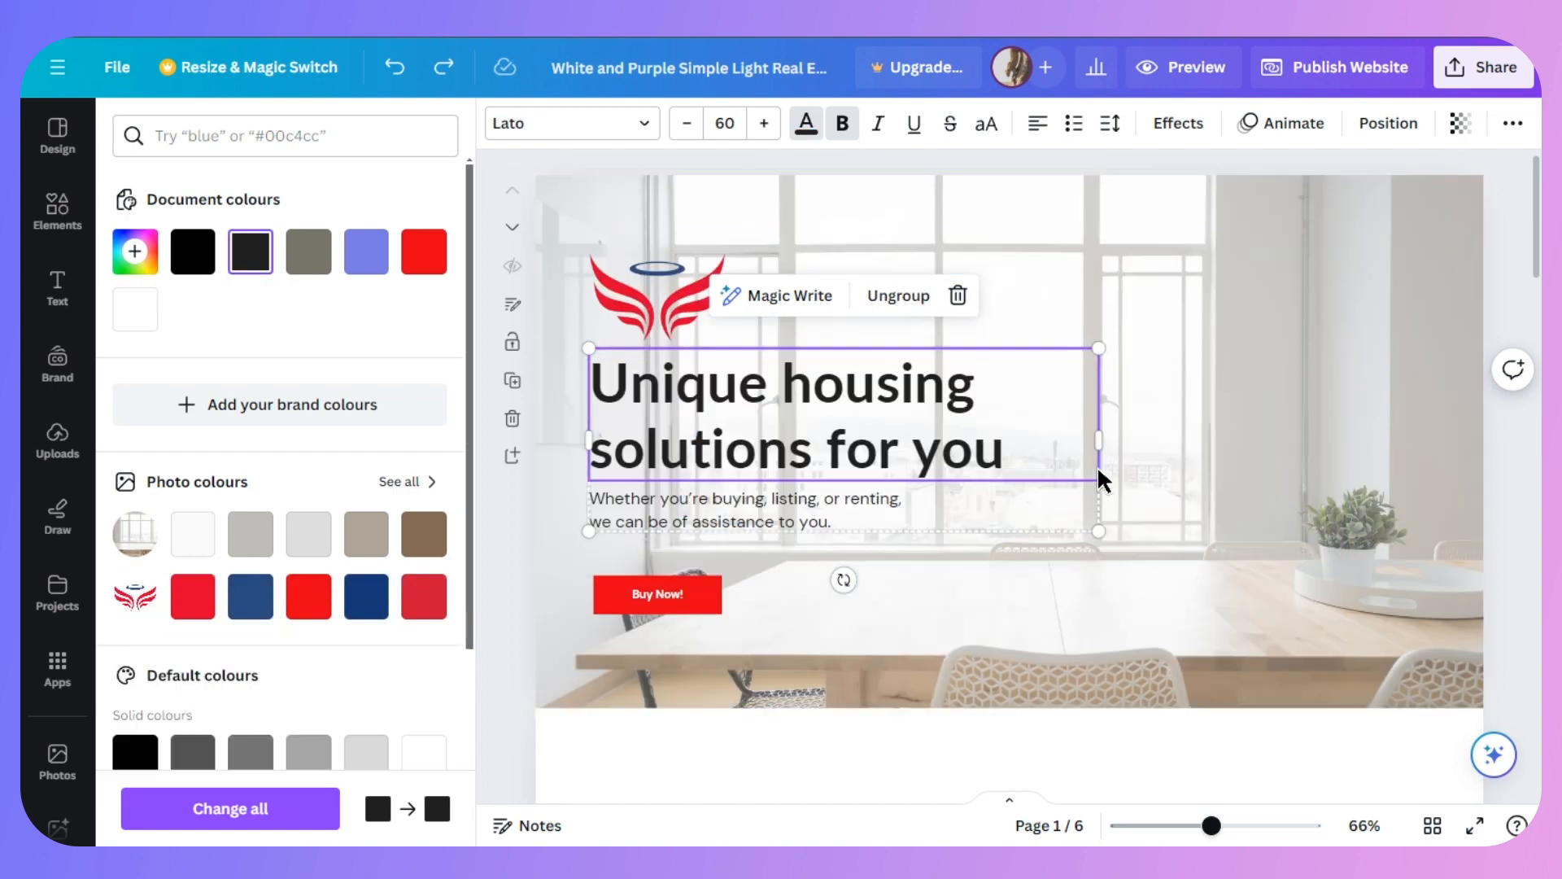
Examine the About section's interior photo, "About Qaiba" heading and description paragraph as separately editable elements.
left_click_drag(1536, 215, 1536, 315)
left_click(942, 460)
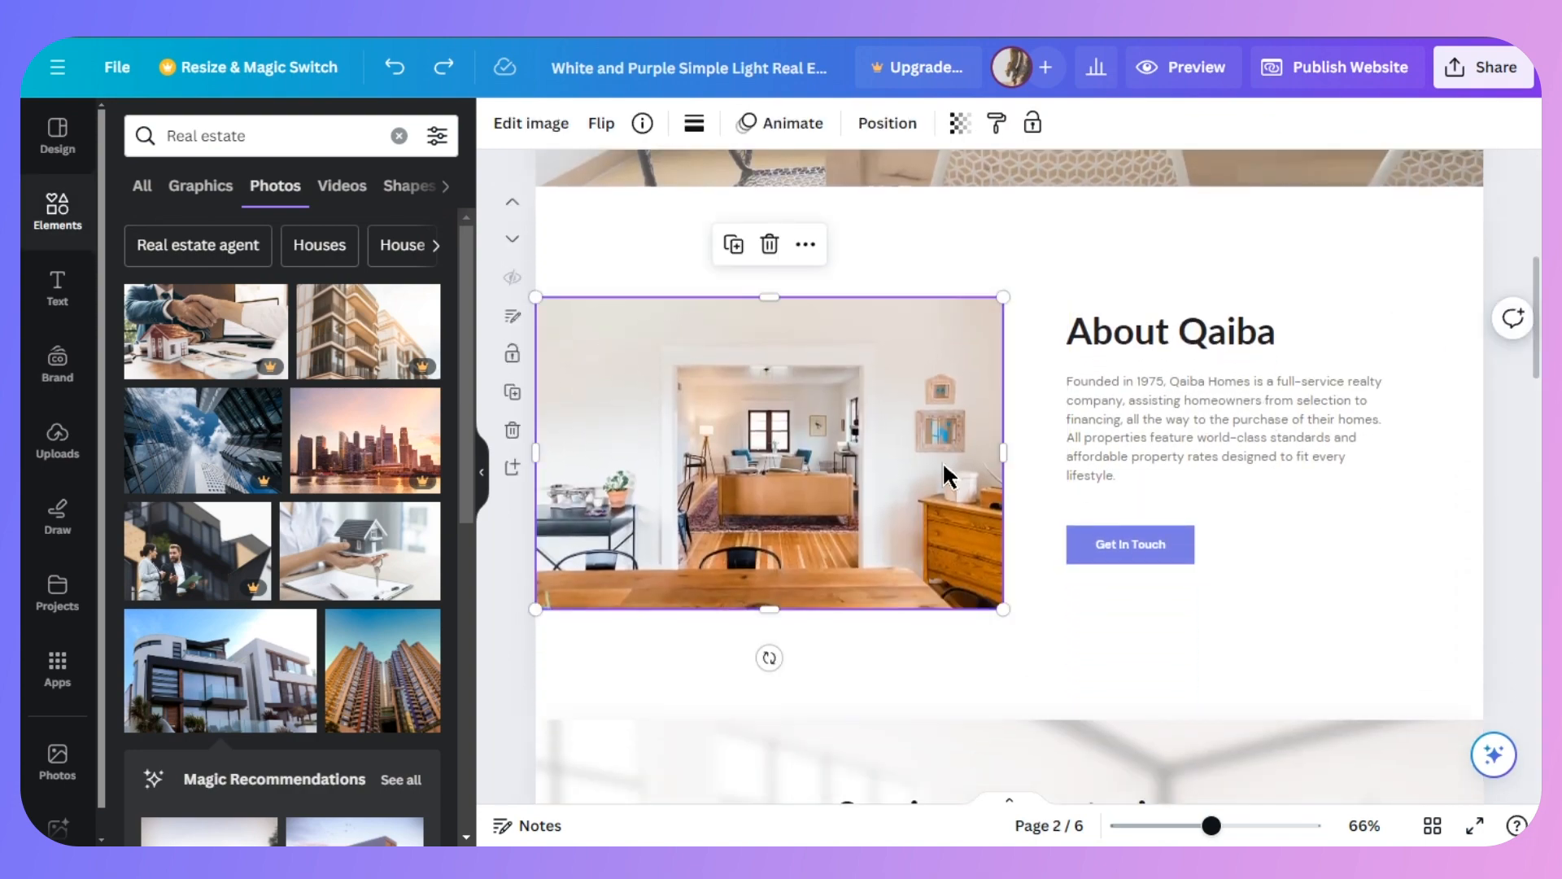
left_click(1155, 330)
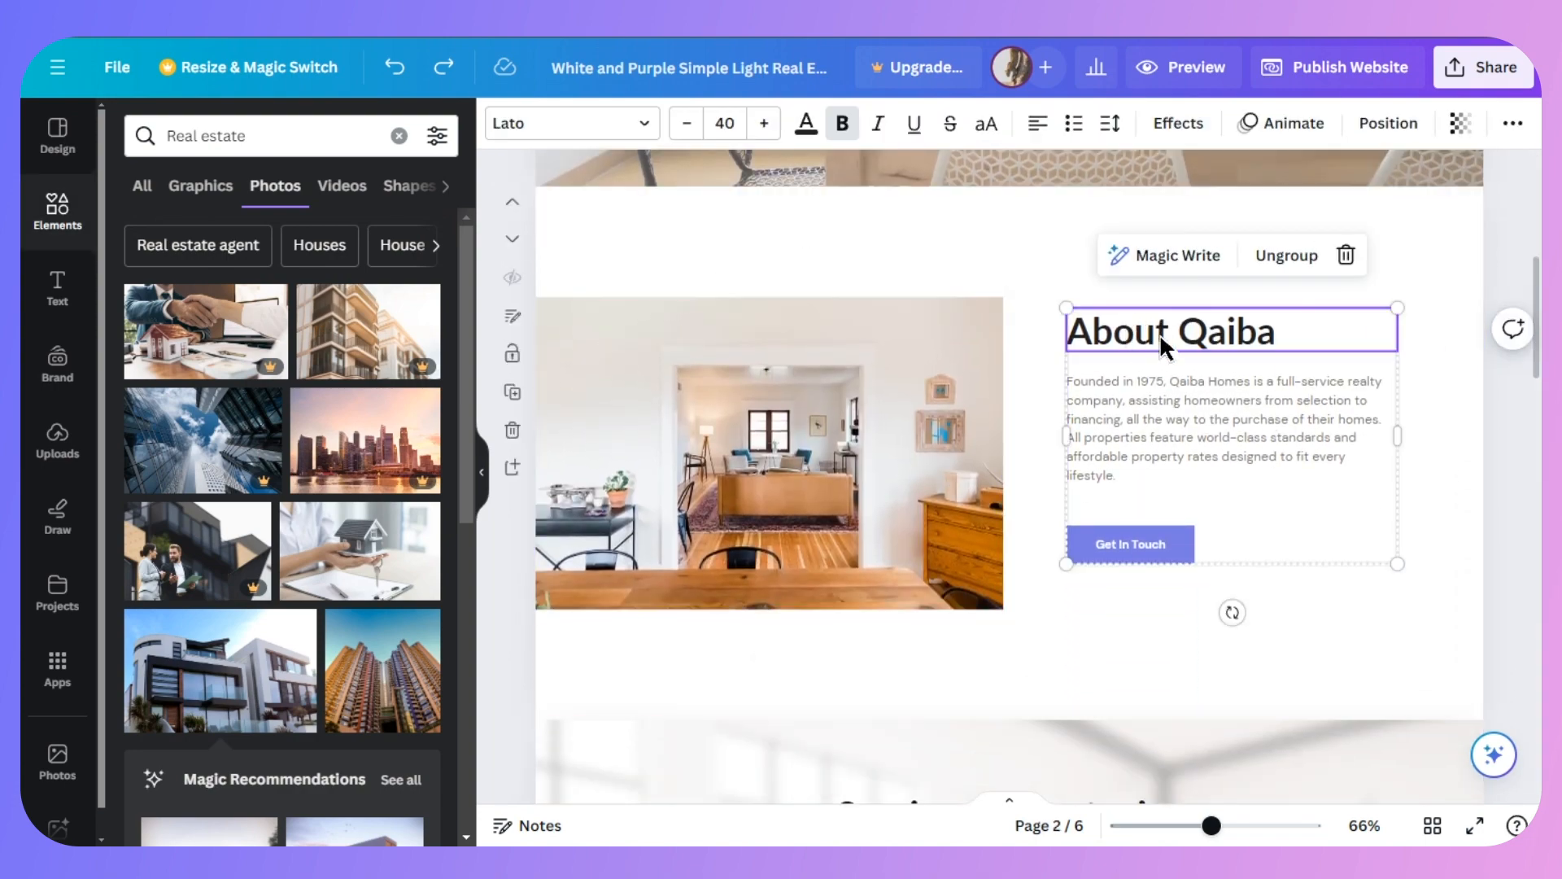
double_click(1215, 331)
left_click(1314, 334)
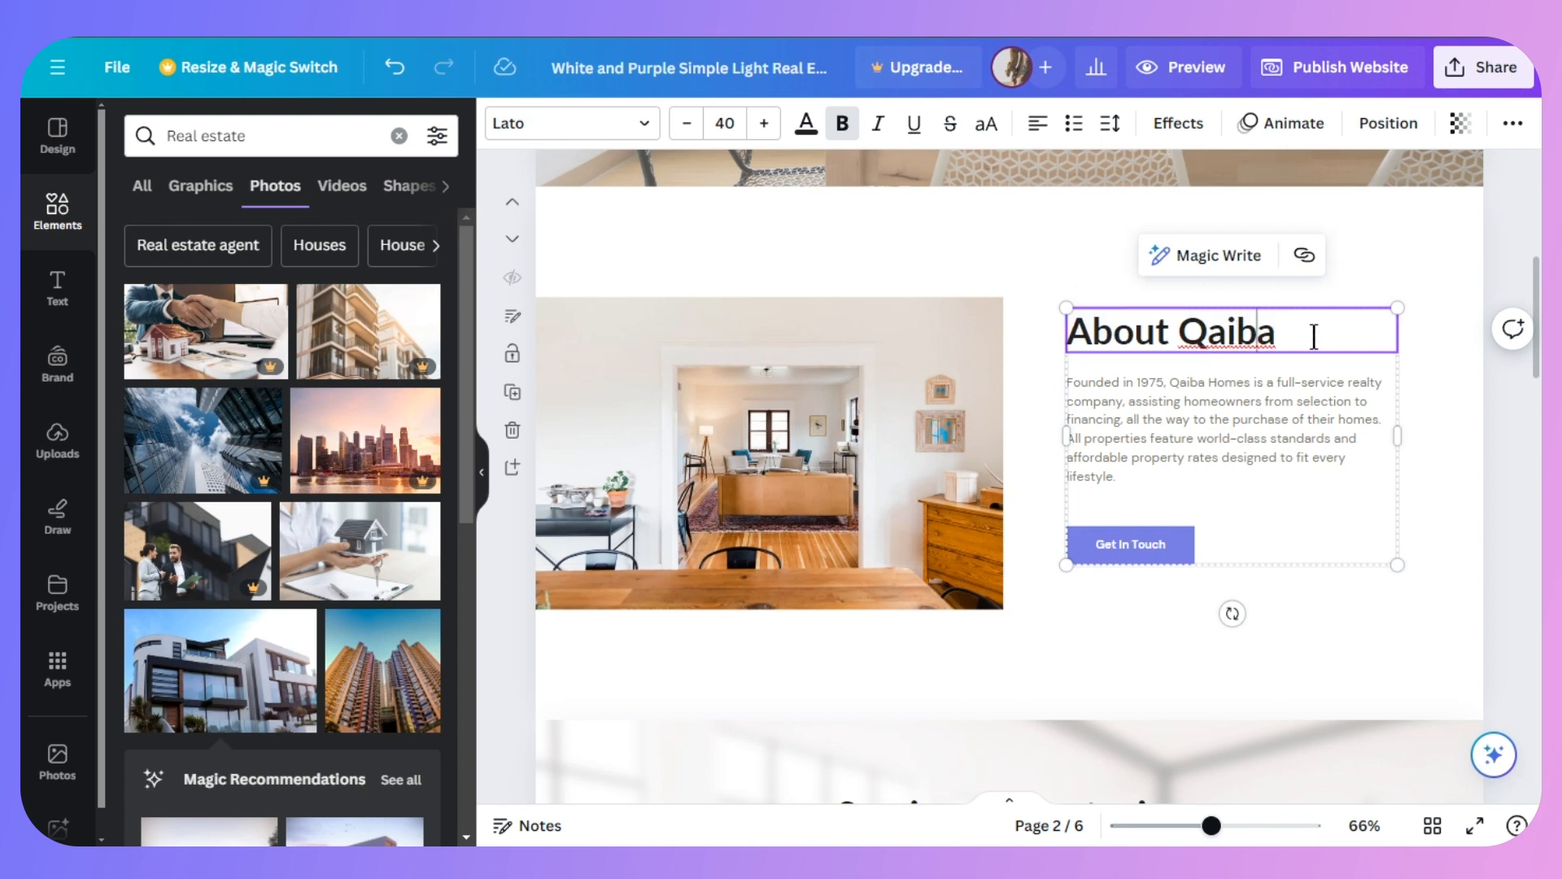
left_click(1277, 420)
double_click(1240, 444)
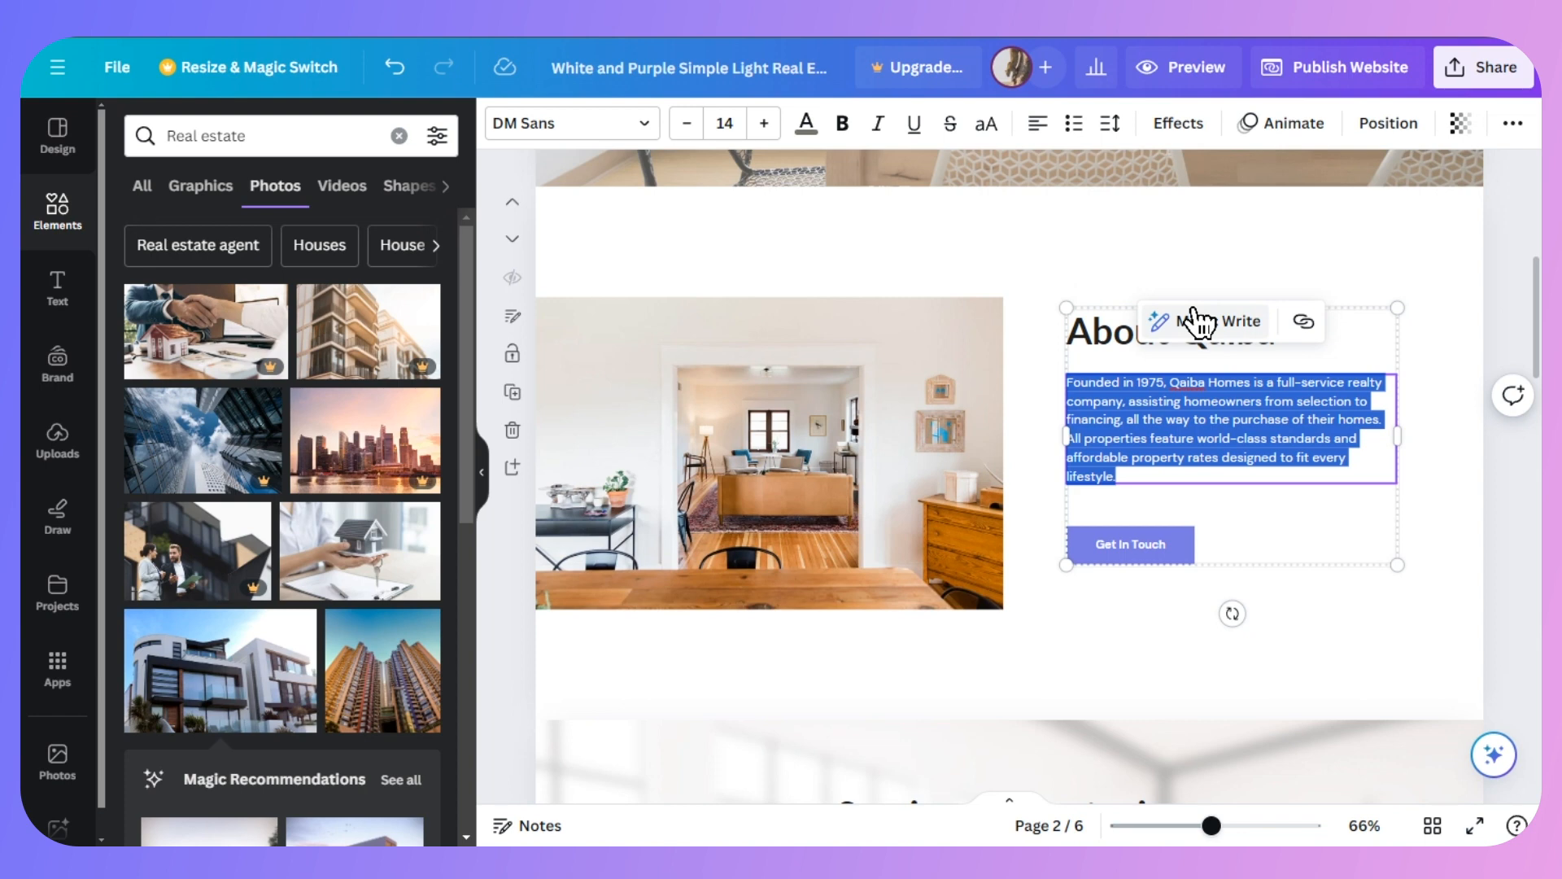
left_click(1304, 424)
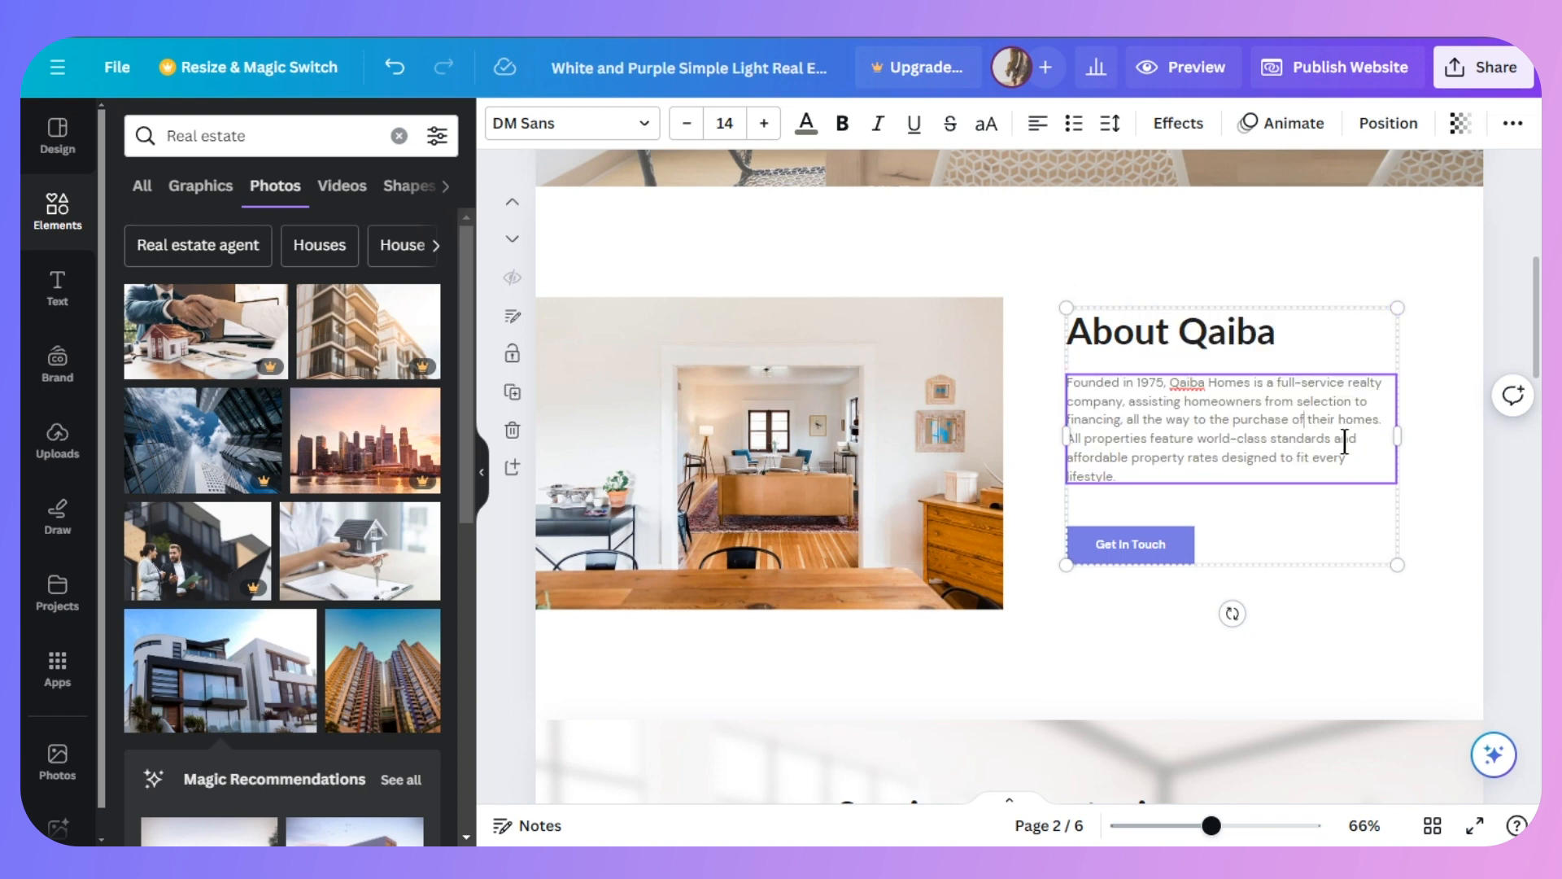
left_click_drag(1341, 440, 1193, 420)
left_click(1456, 324)
left_click(816, 472)
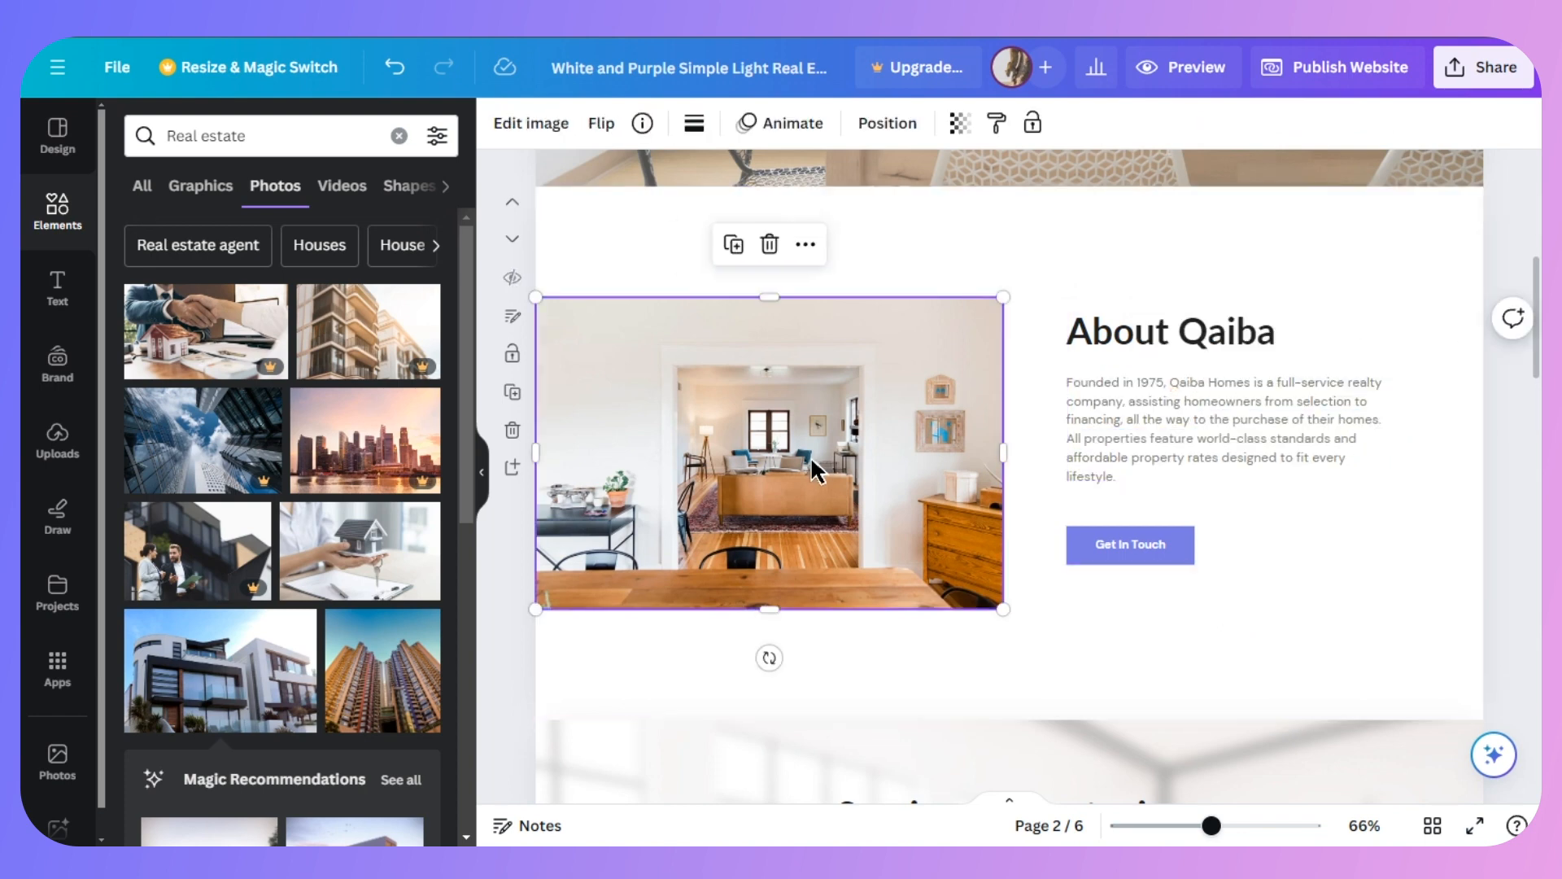
Look through the remaining website sections, from "Services & Strategies" to the "Partner with us" contact page, with the side panel collapsed.
scroll(708, 554, "down", 3)
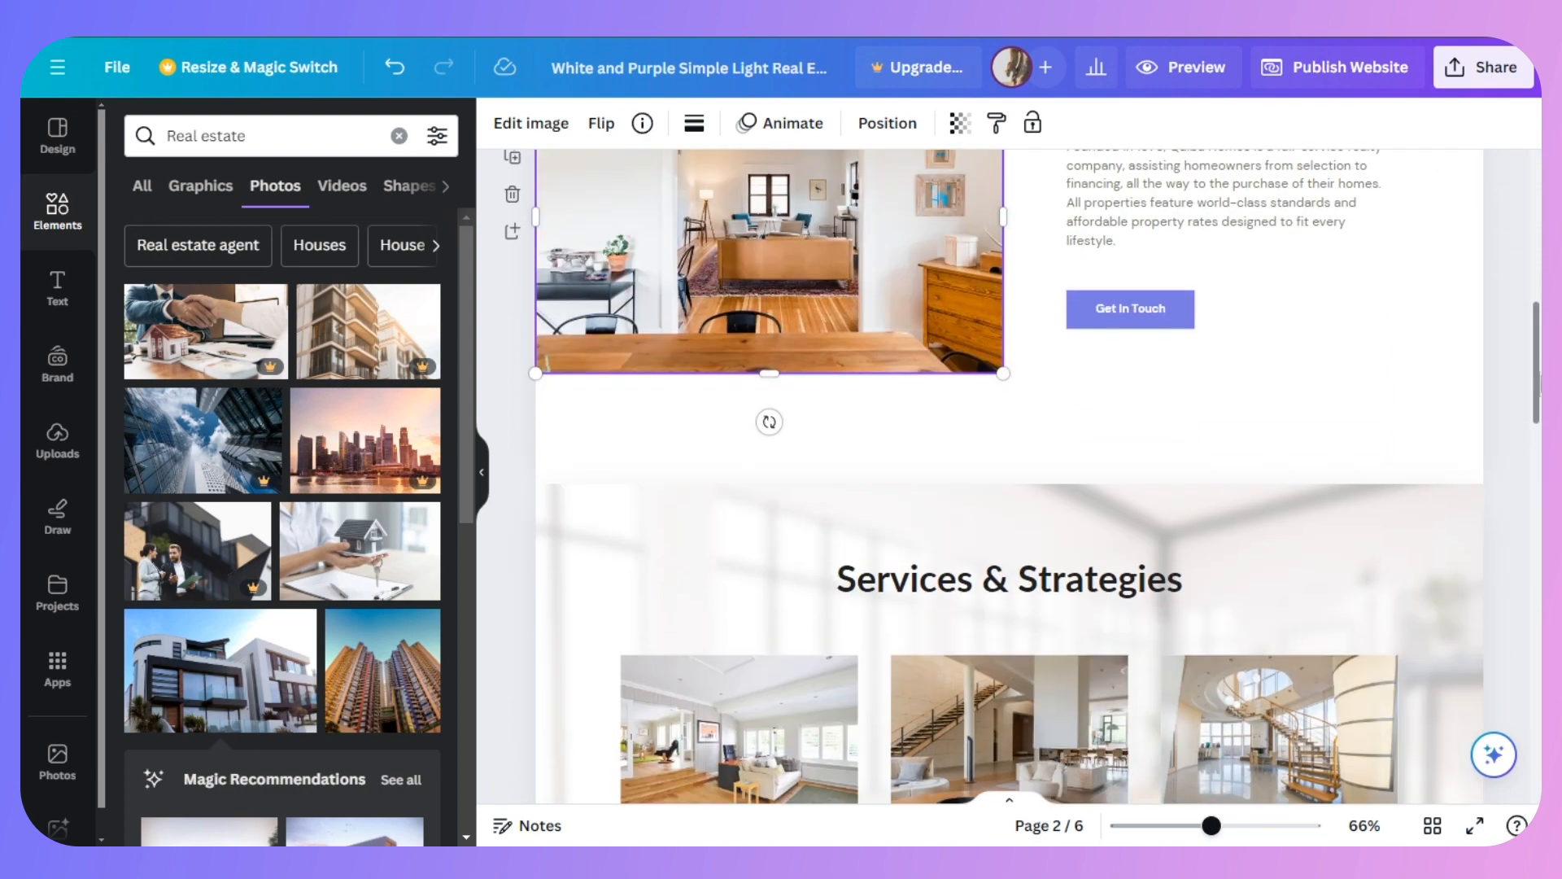
scroll(1009, 476, "down", 1)
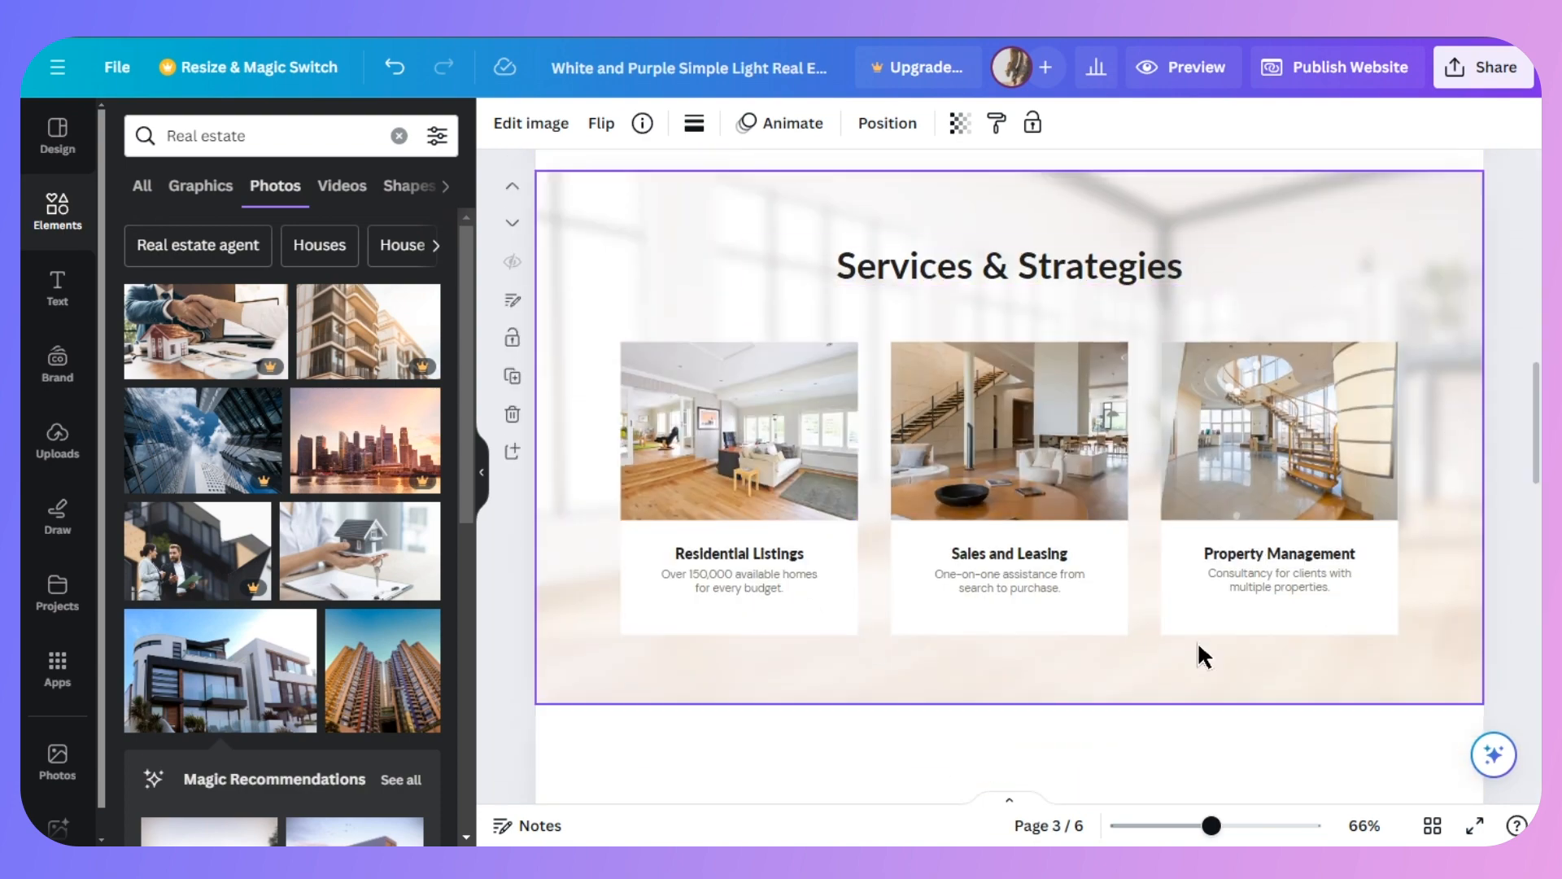
left_click_drag(1538, 454, 1535, 645)
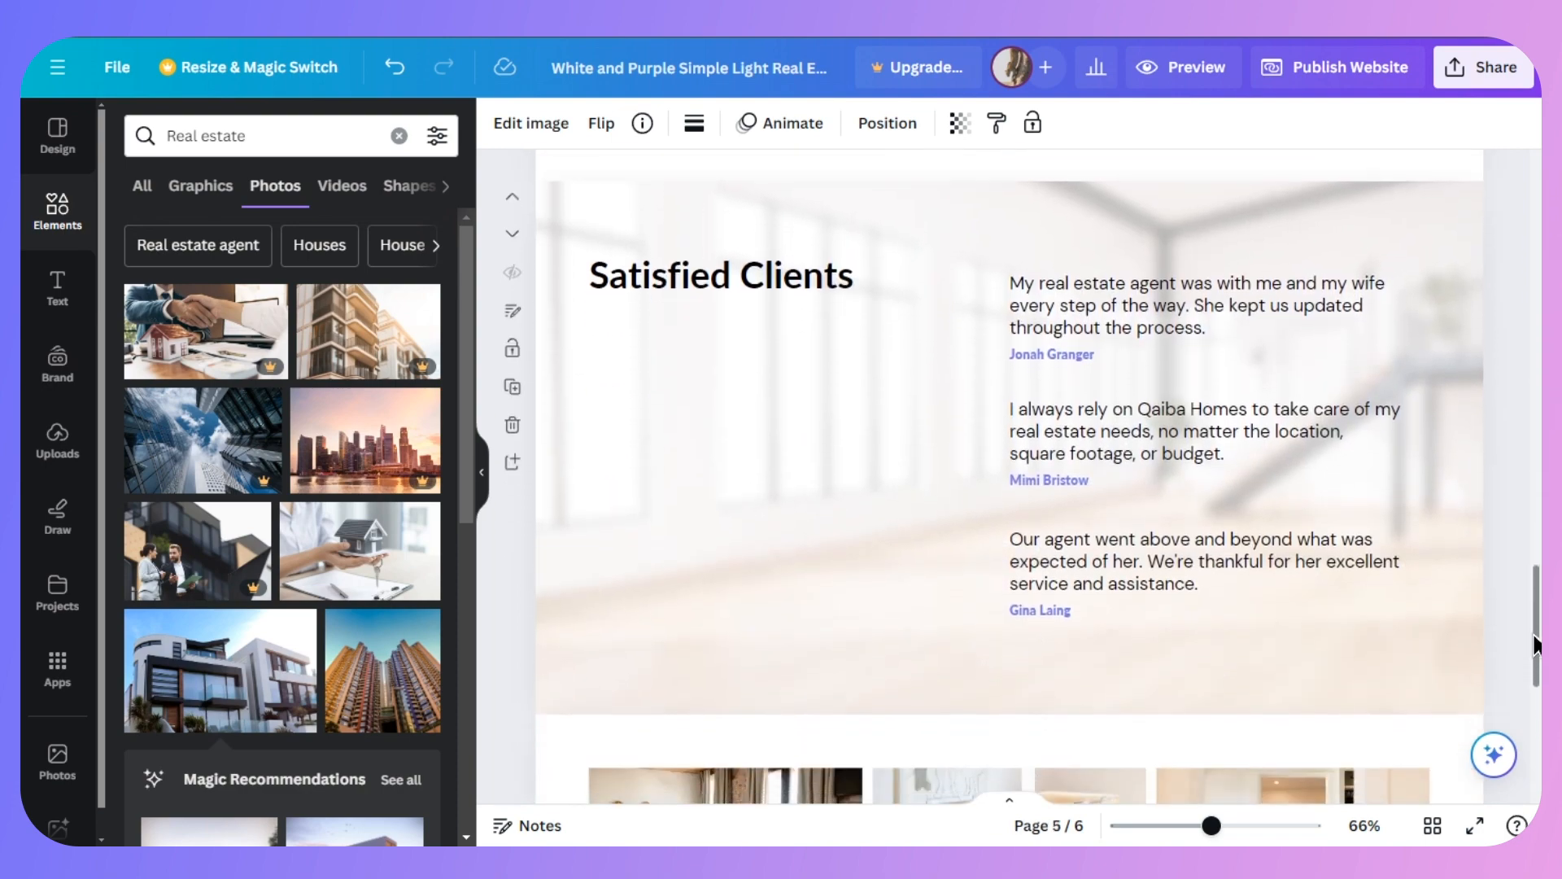
left_click(483, 472)
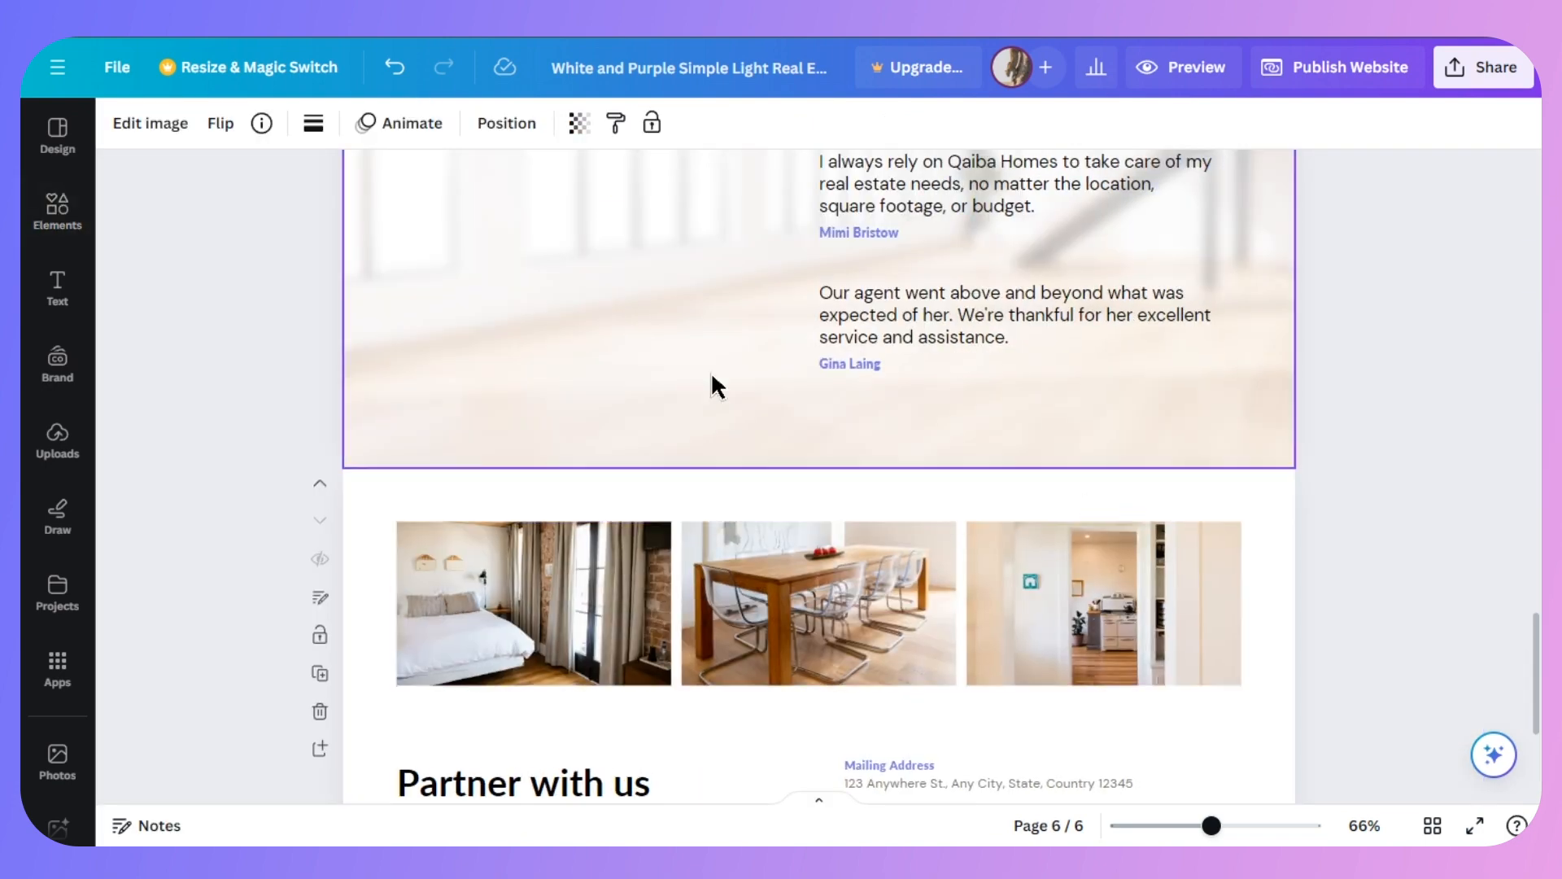
scroll(1283, 622, "down", 4)
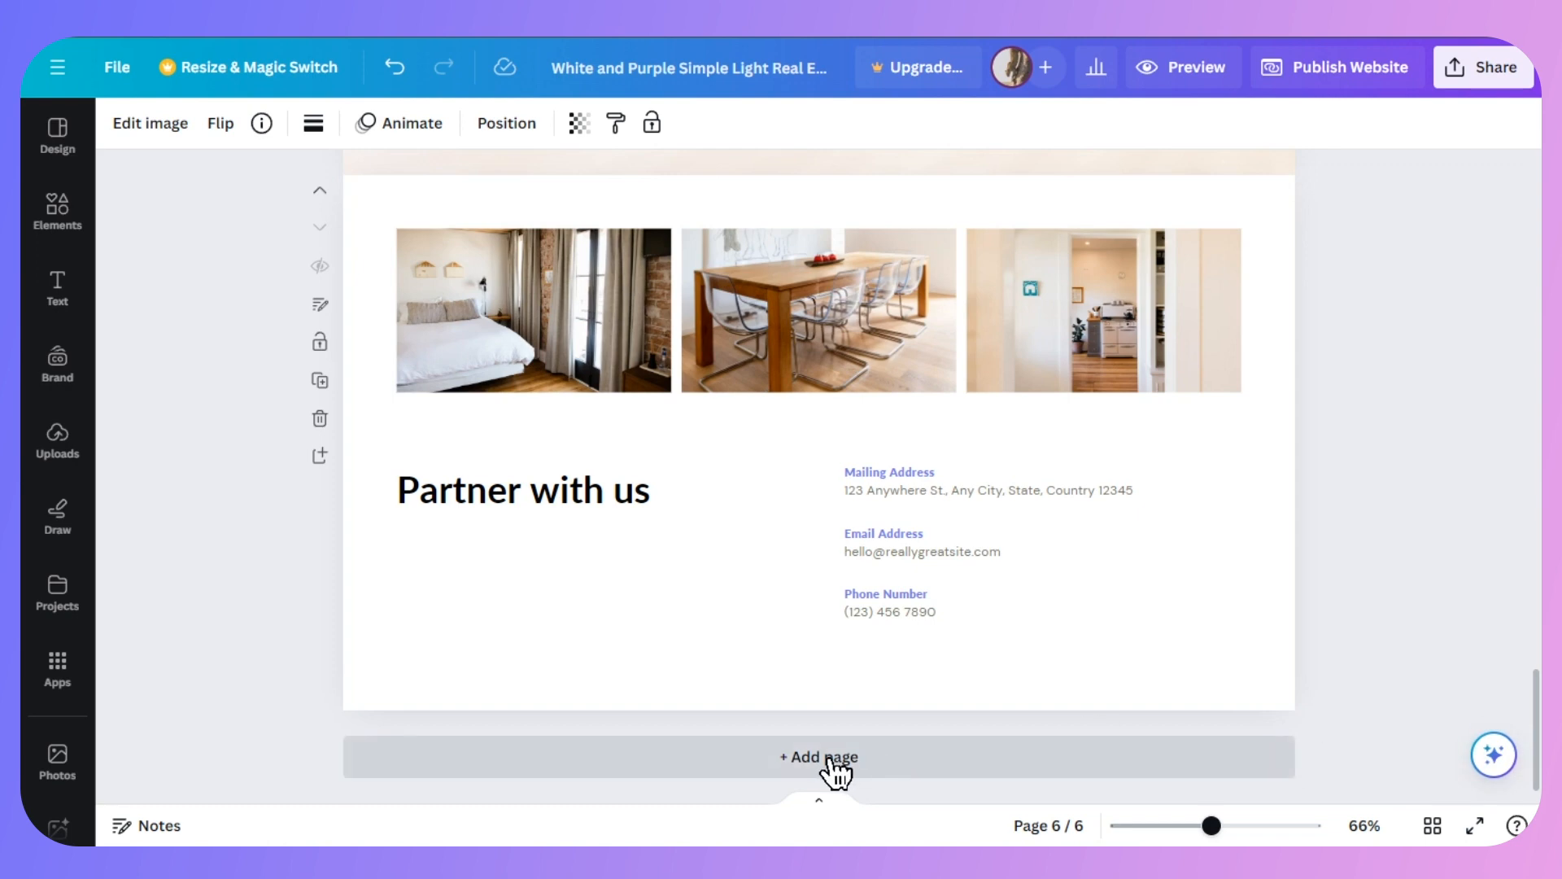
scroll(1530, 777, "up", 3)
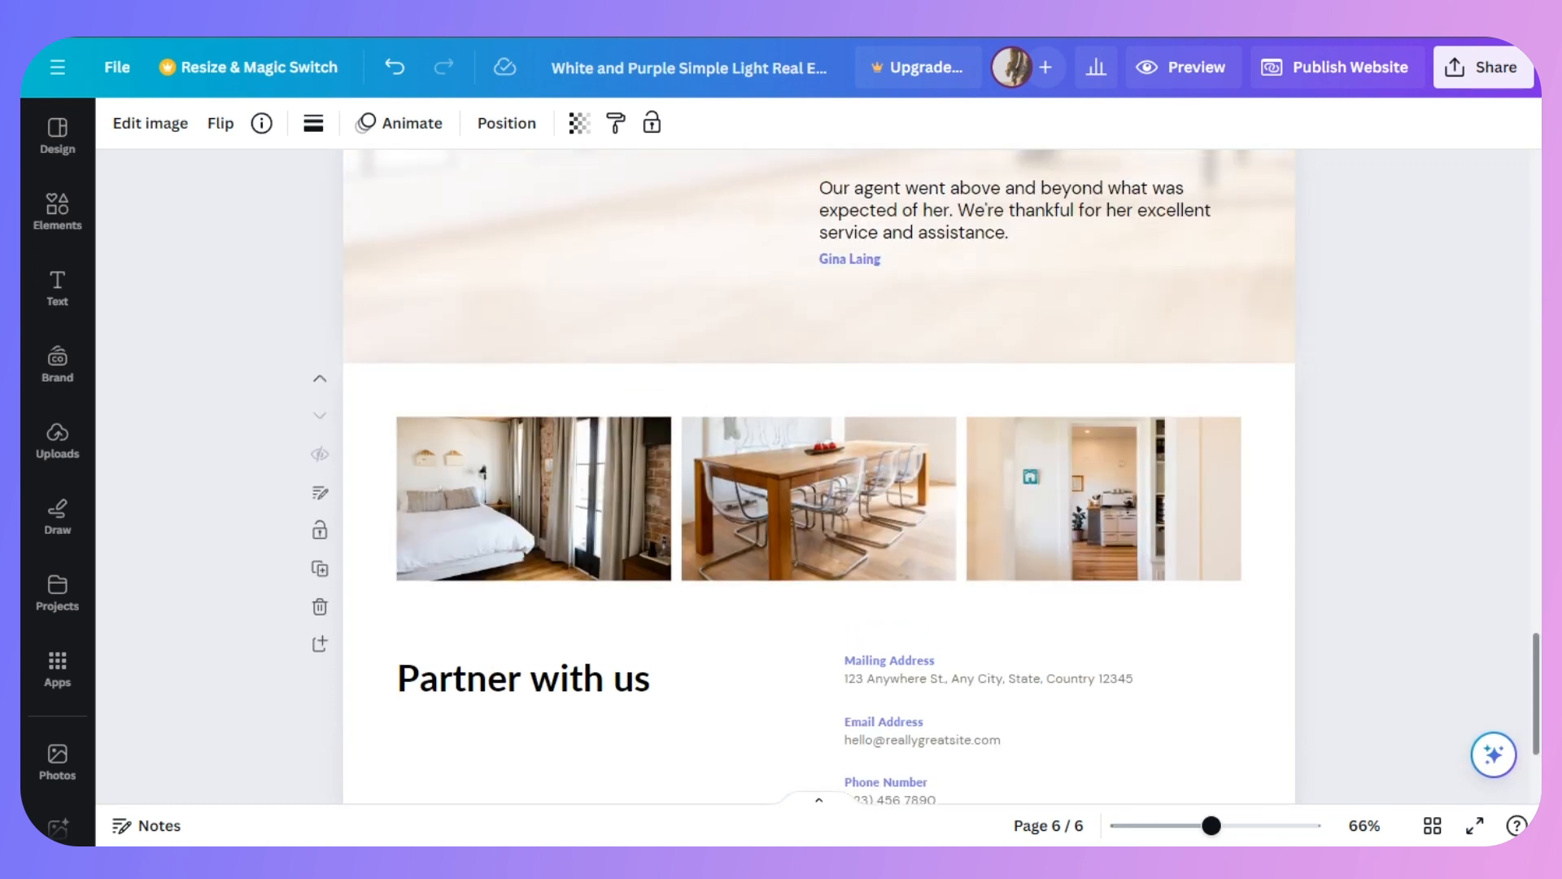
mouse_move(1536, 740)
left_mouse_down()
mouse_move(1537, 574)
mouse_move(1537, 765)
left_mouse_up()
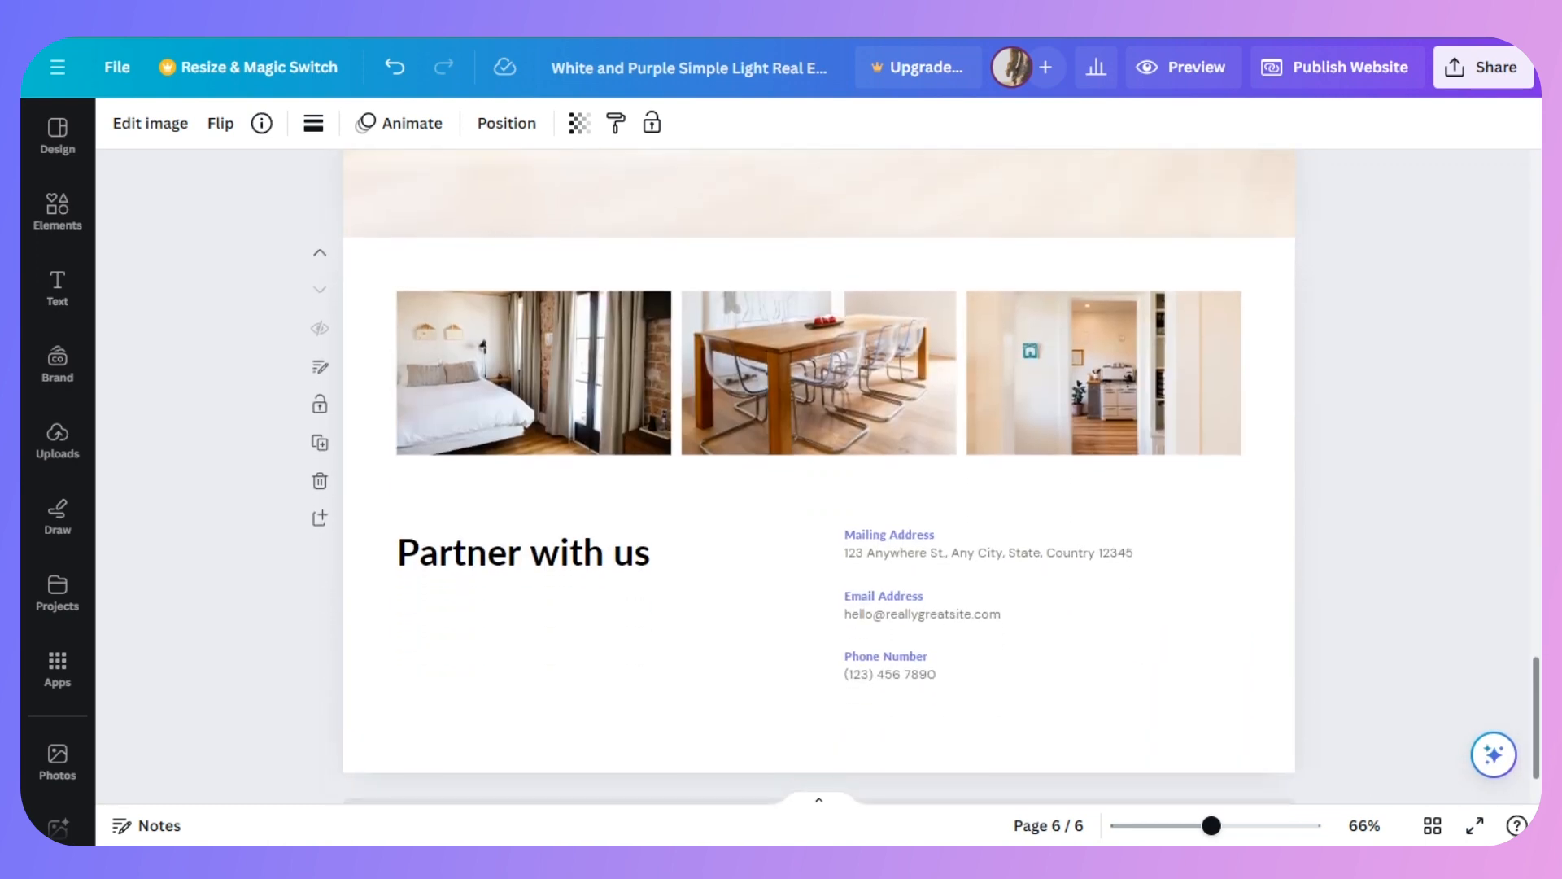
scroll(1083, 540, "up", 3)
Delete the "Partner with us" page and undo the deletion.
left_click(1082, 540)
left_click(1188, 675)
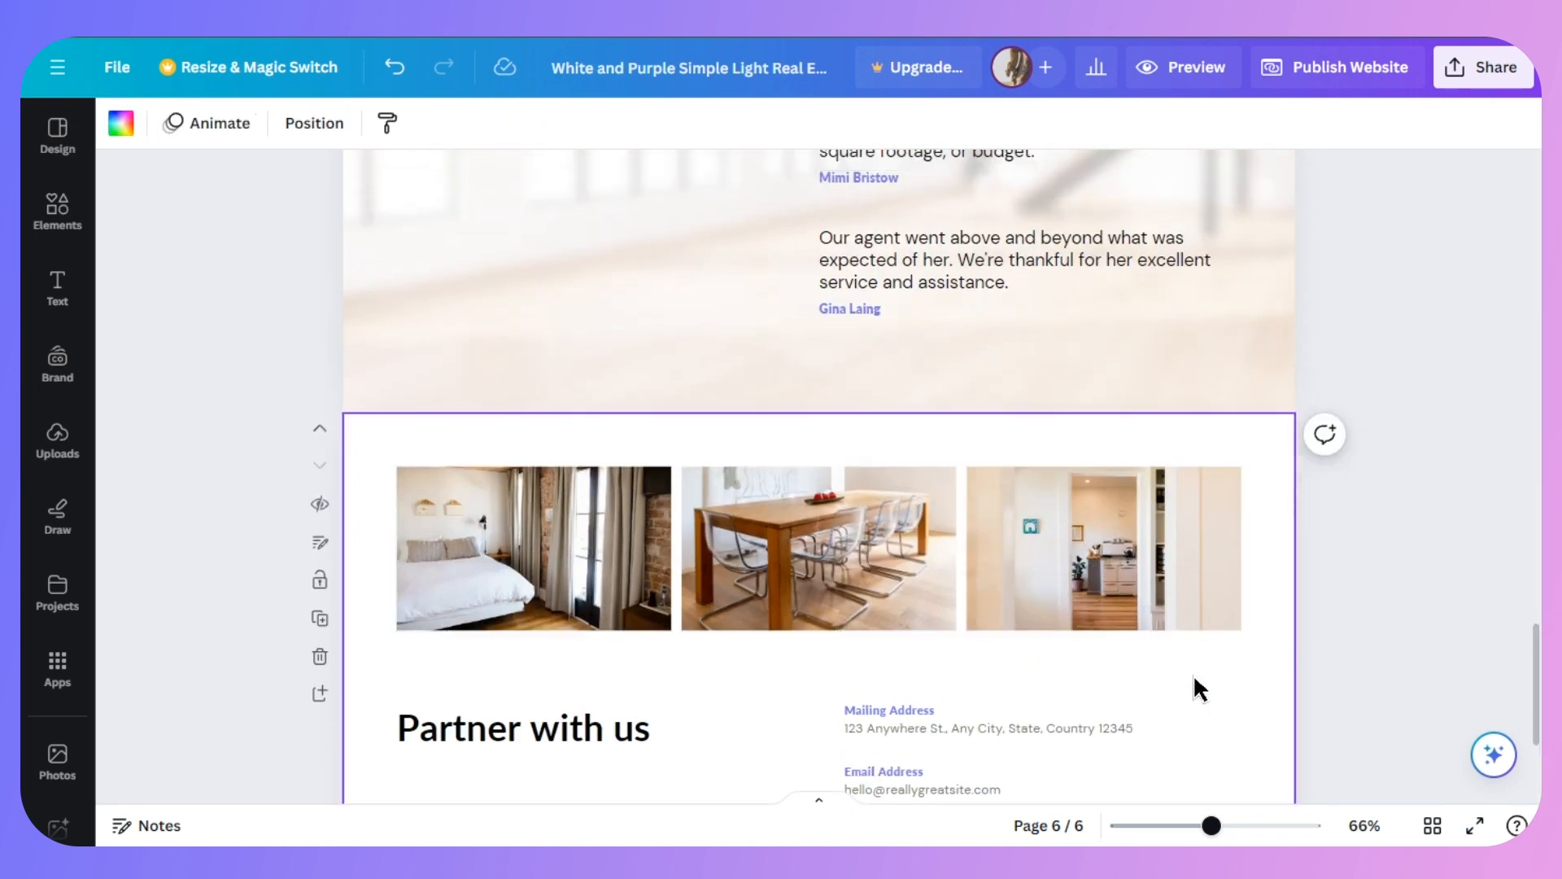
left_click(322, 657)
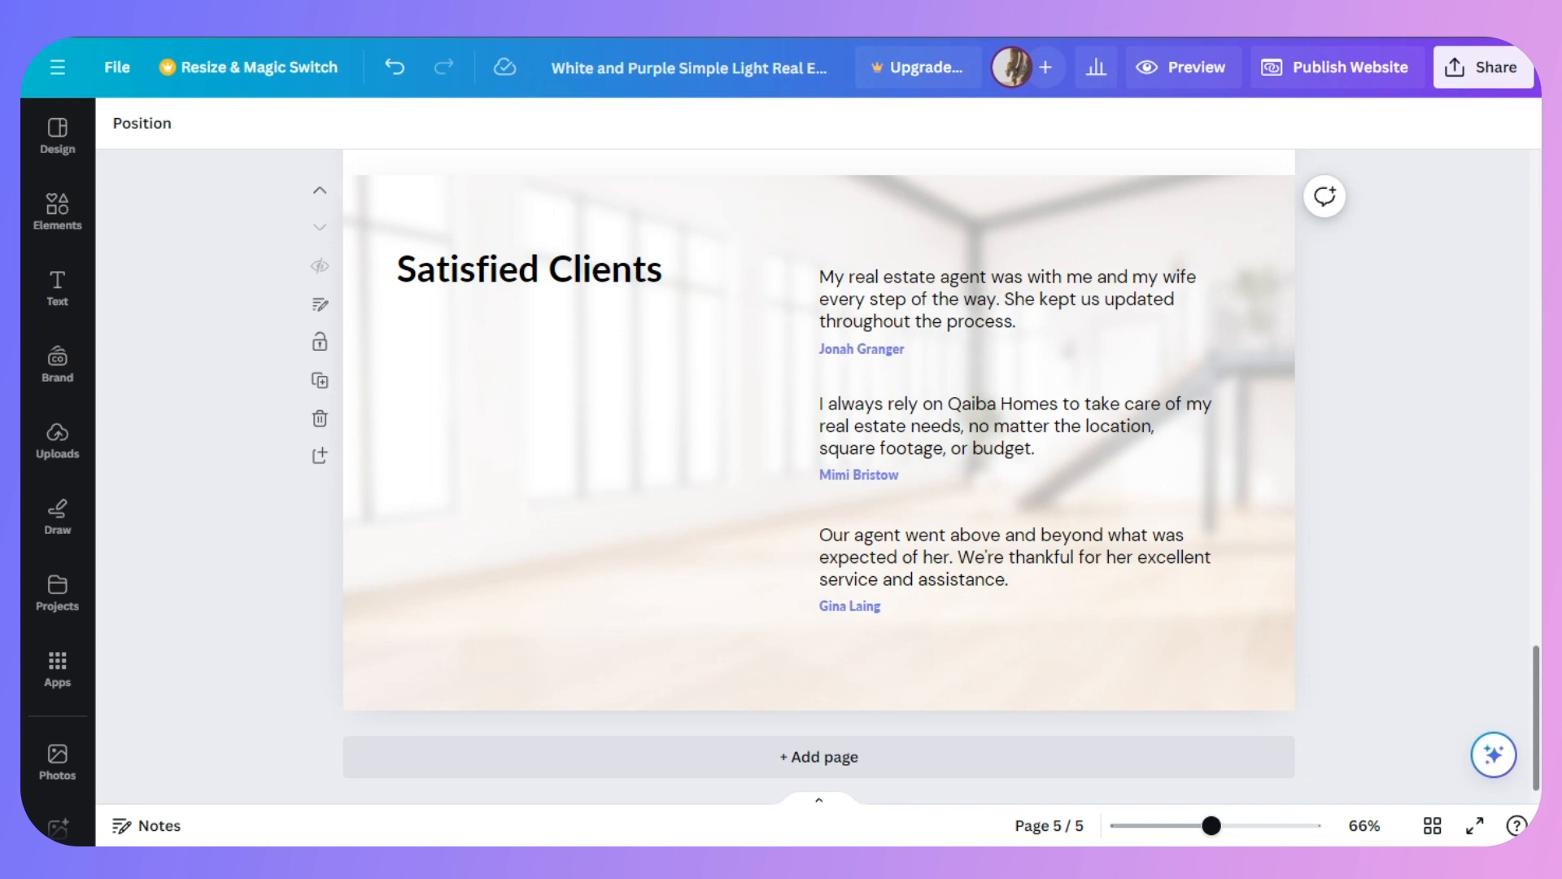
key("ctrl+z")
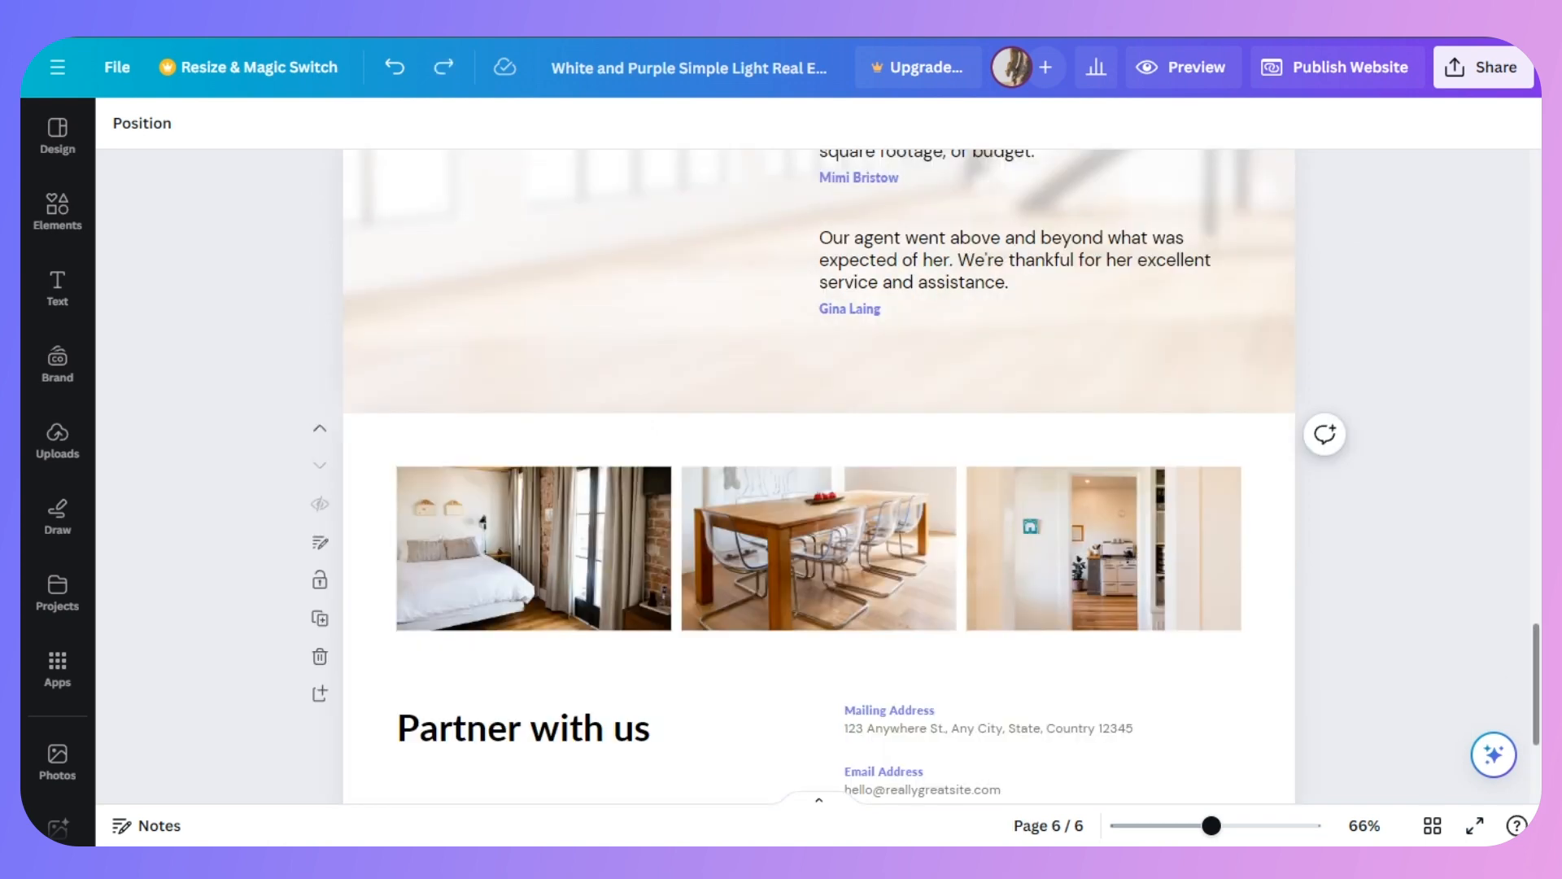
key("ctrl+z")
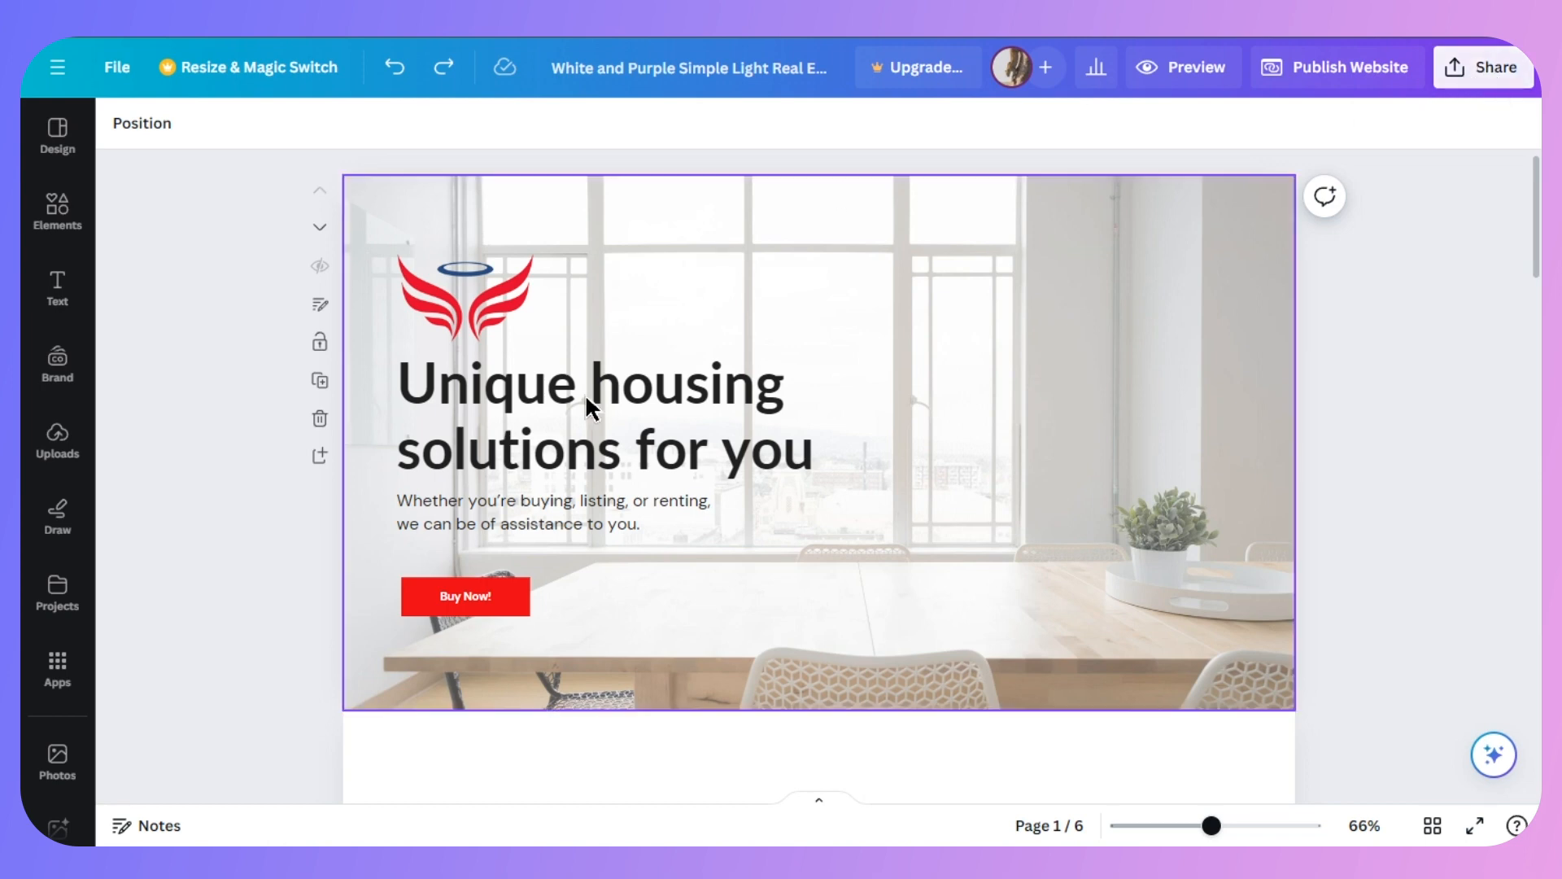
Set up website publishing with a navigation menu included and "lazadda" as the my.canva.site URL.
left_click(1357, 71)
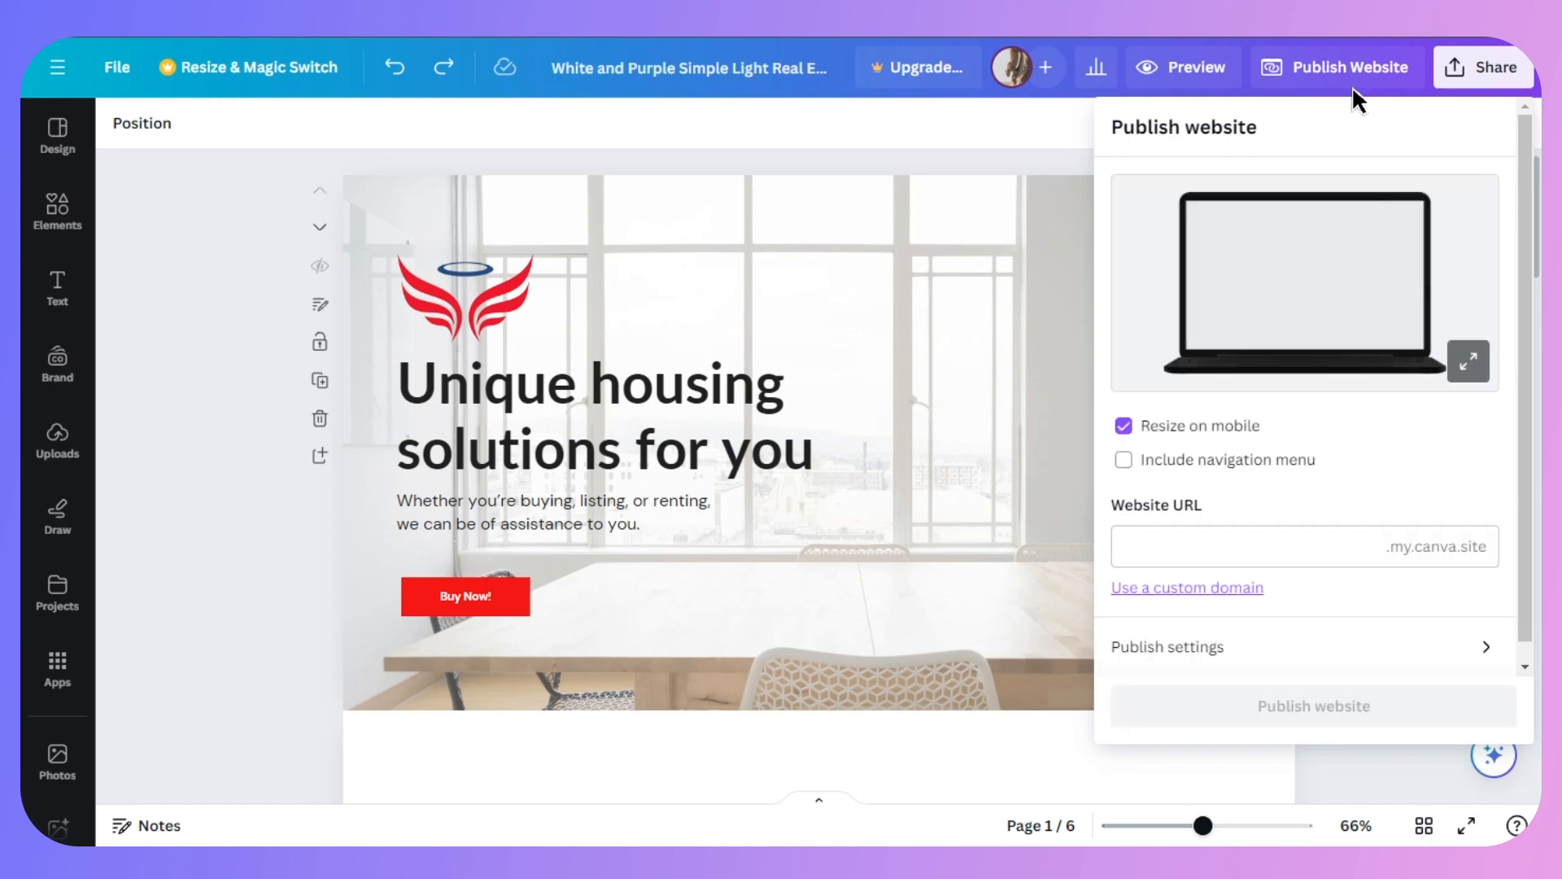
mouse_move(1199, 443)
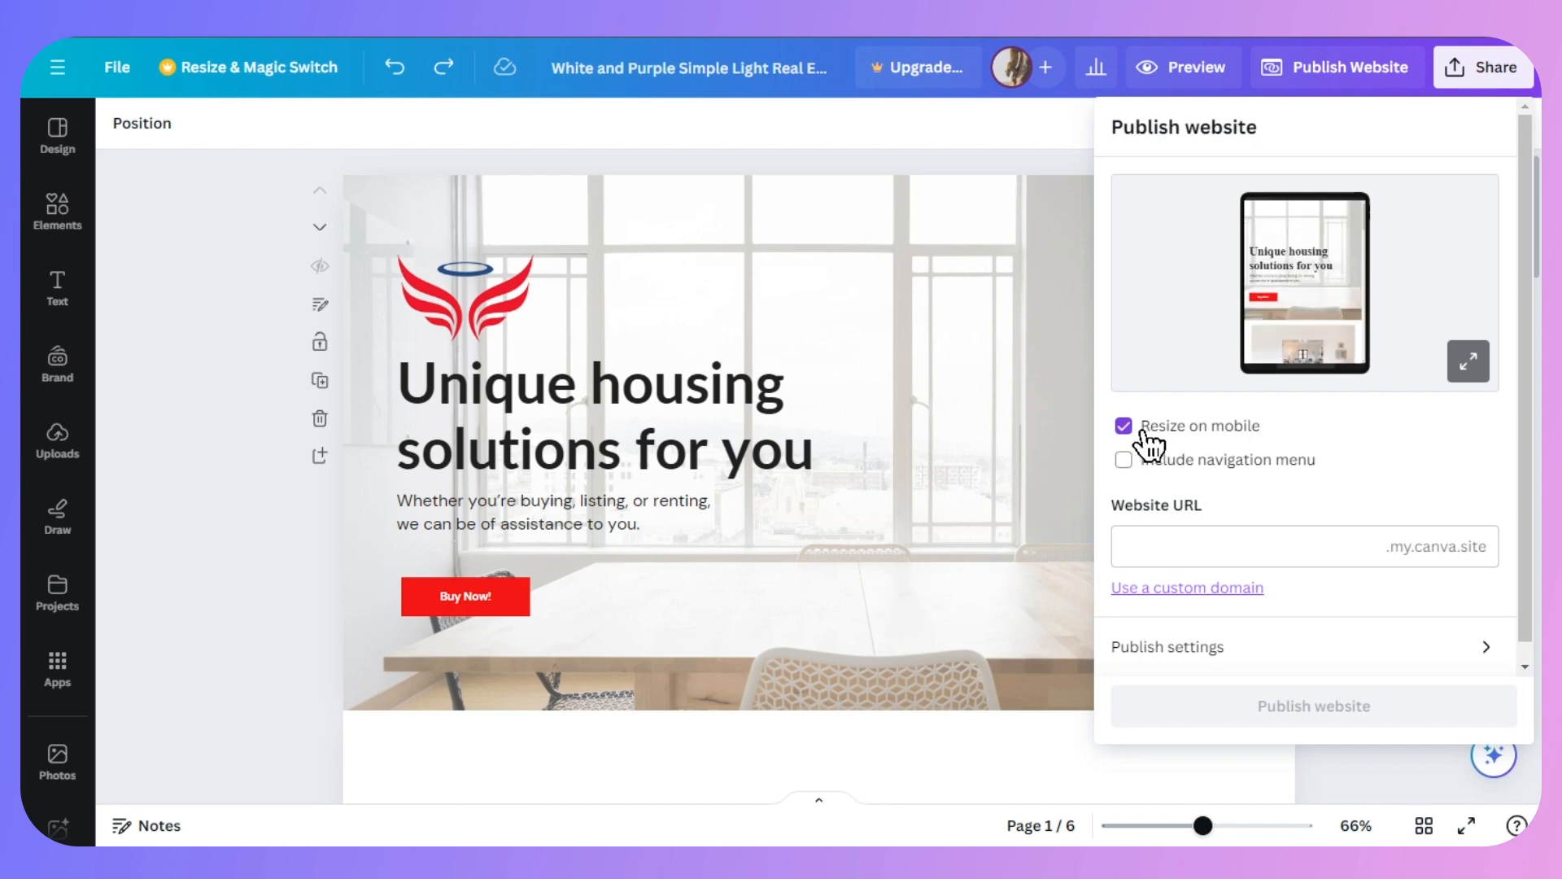
left_click(1139, 462)
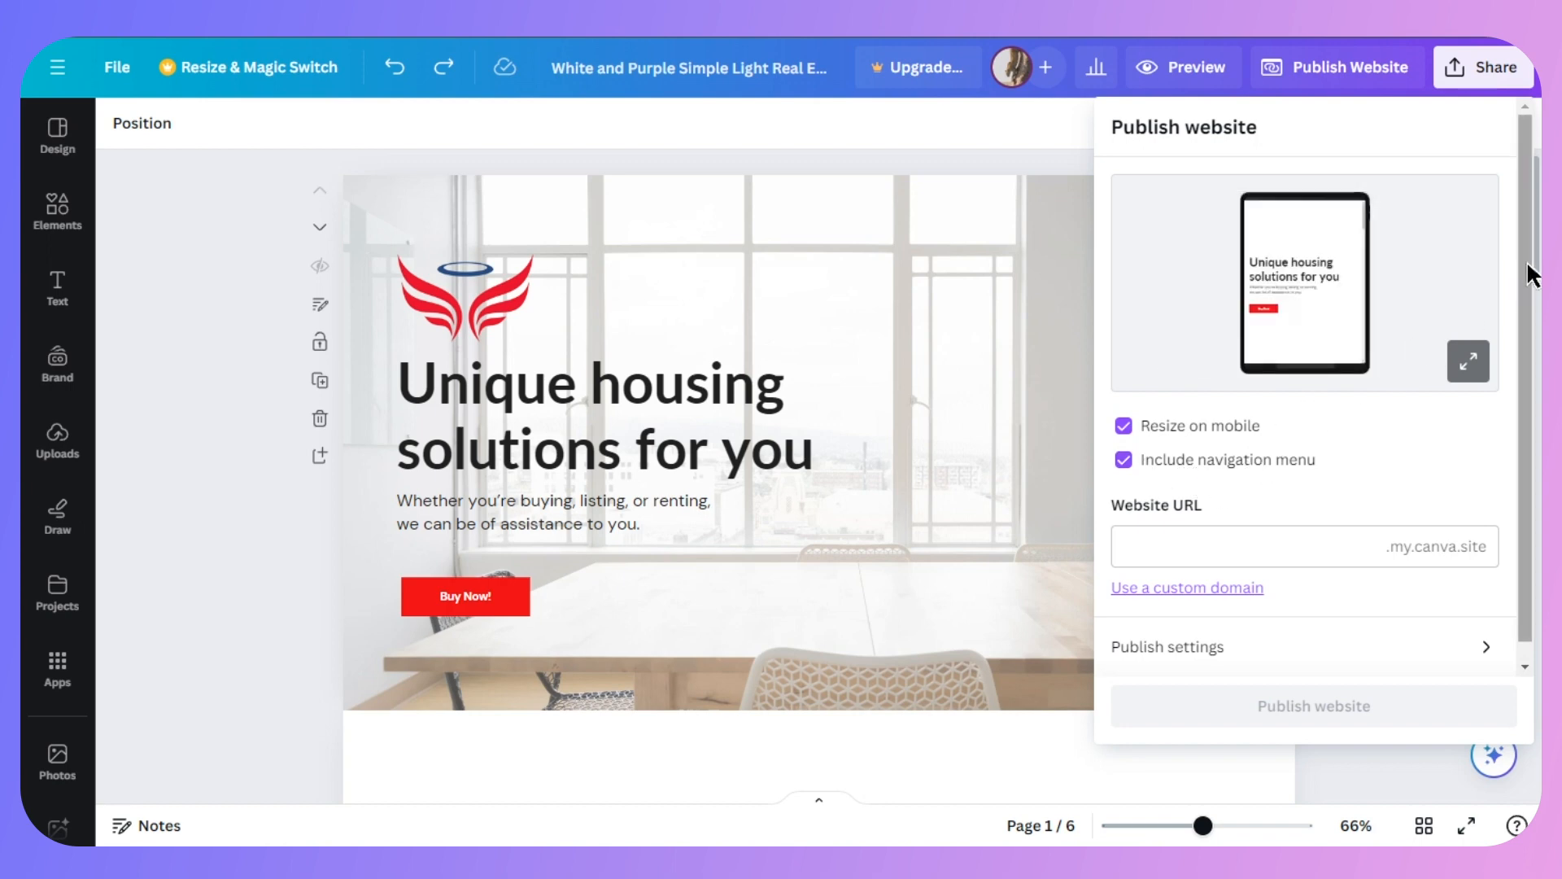
left_click_drag(1528, 268, 1525, 325)
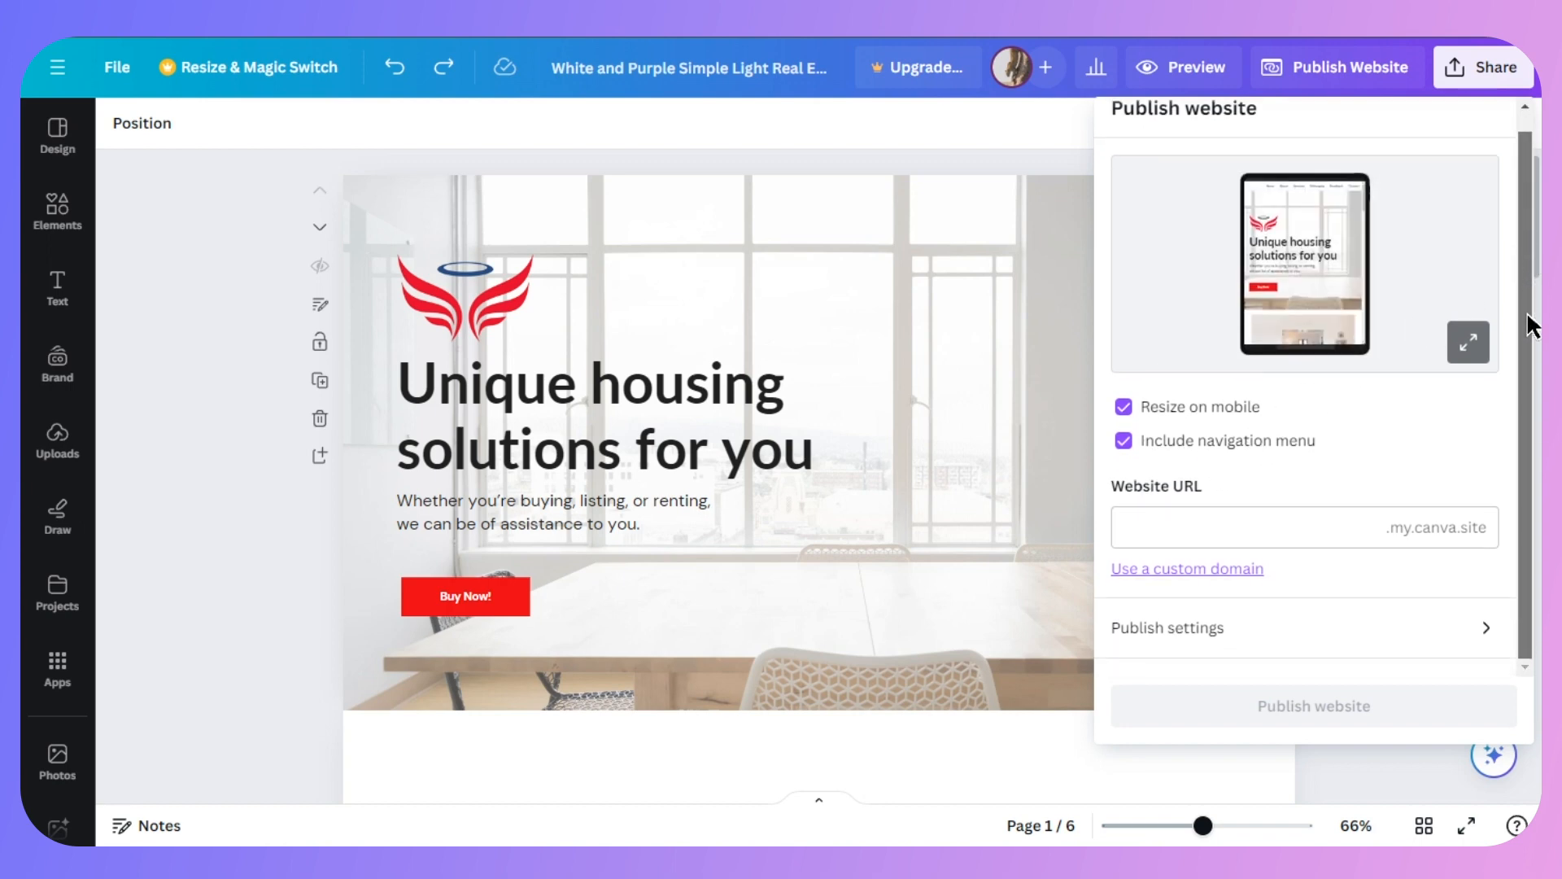
left_click(1180, 513)
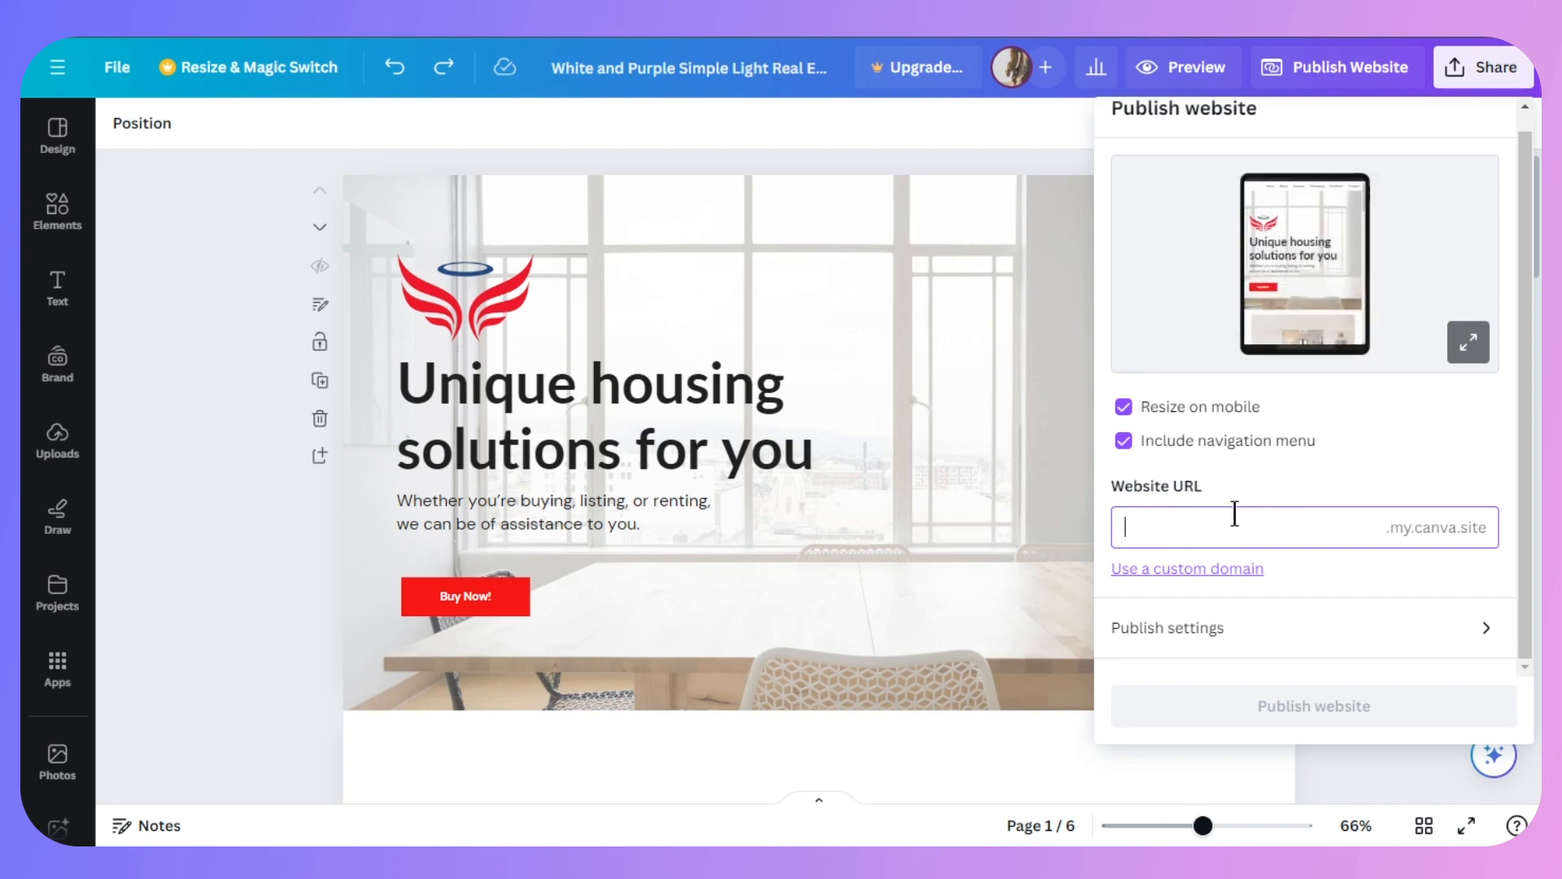
type("lazadda")
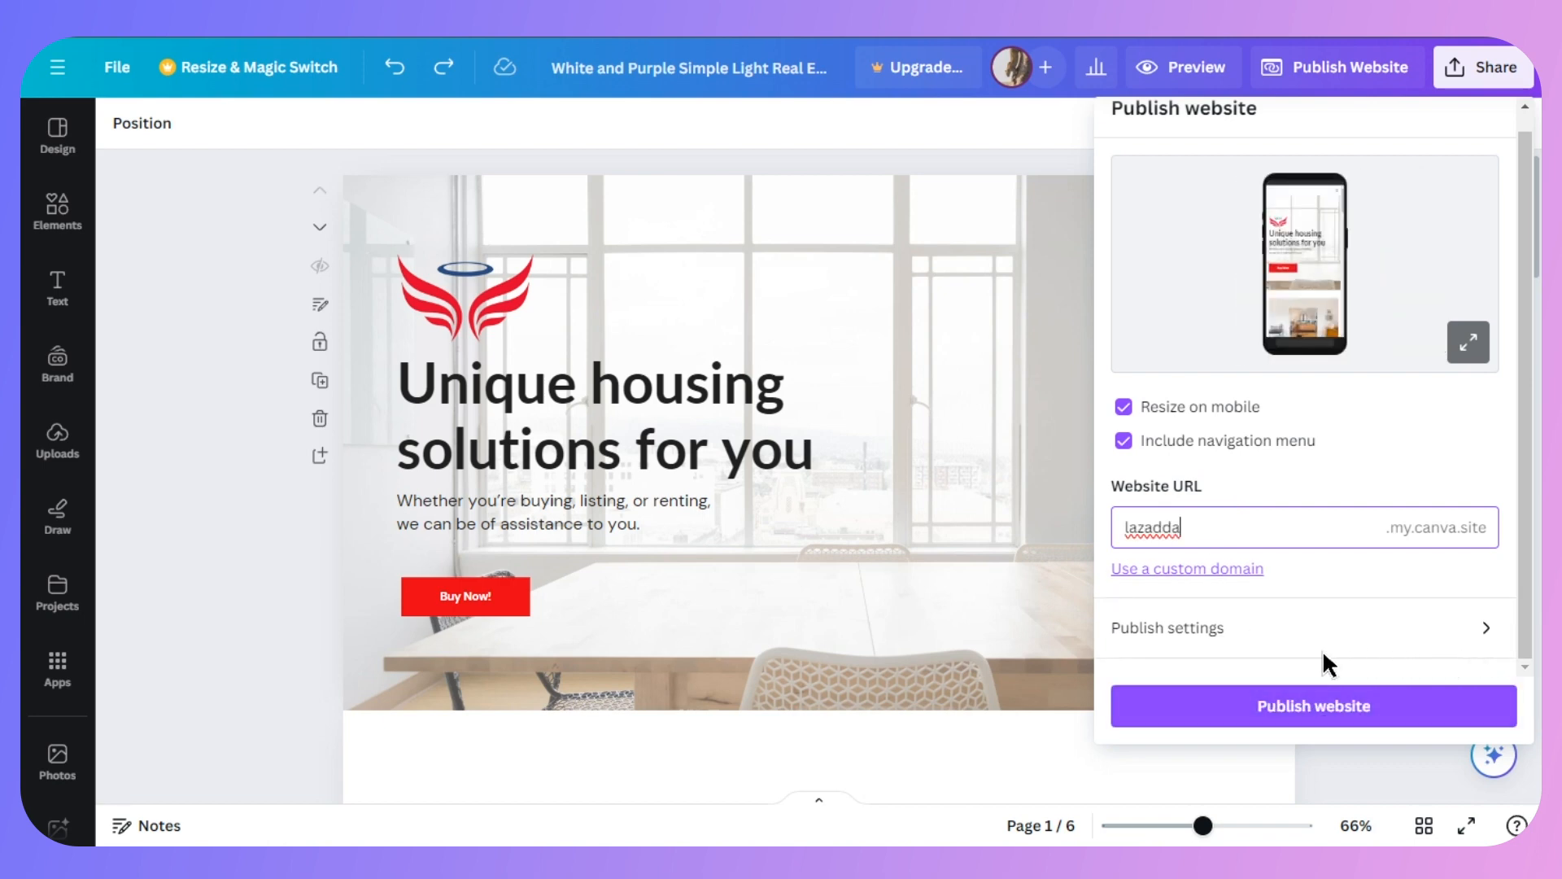
Review the browser tab preview and page description in the publish settings, and publish the website.
left_click(1490, 643)
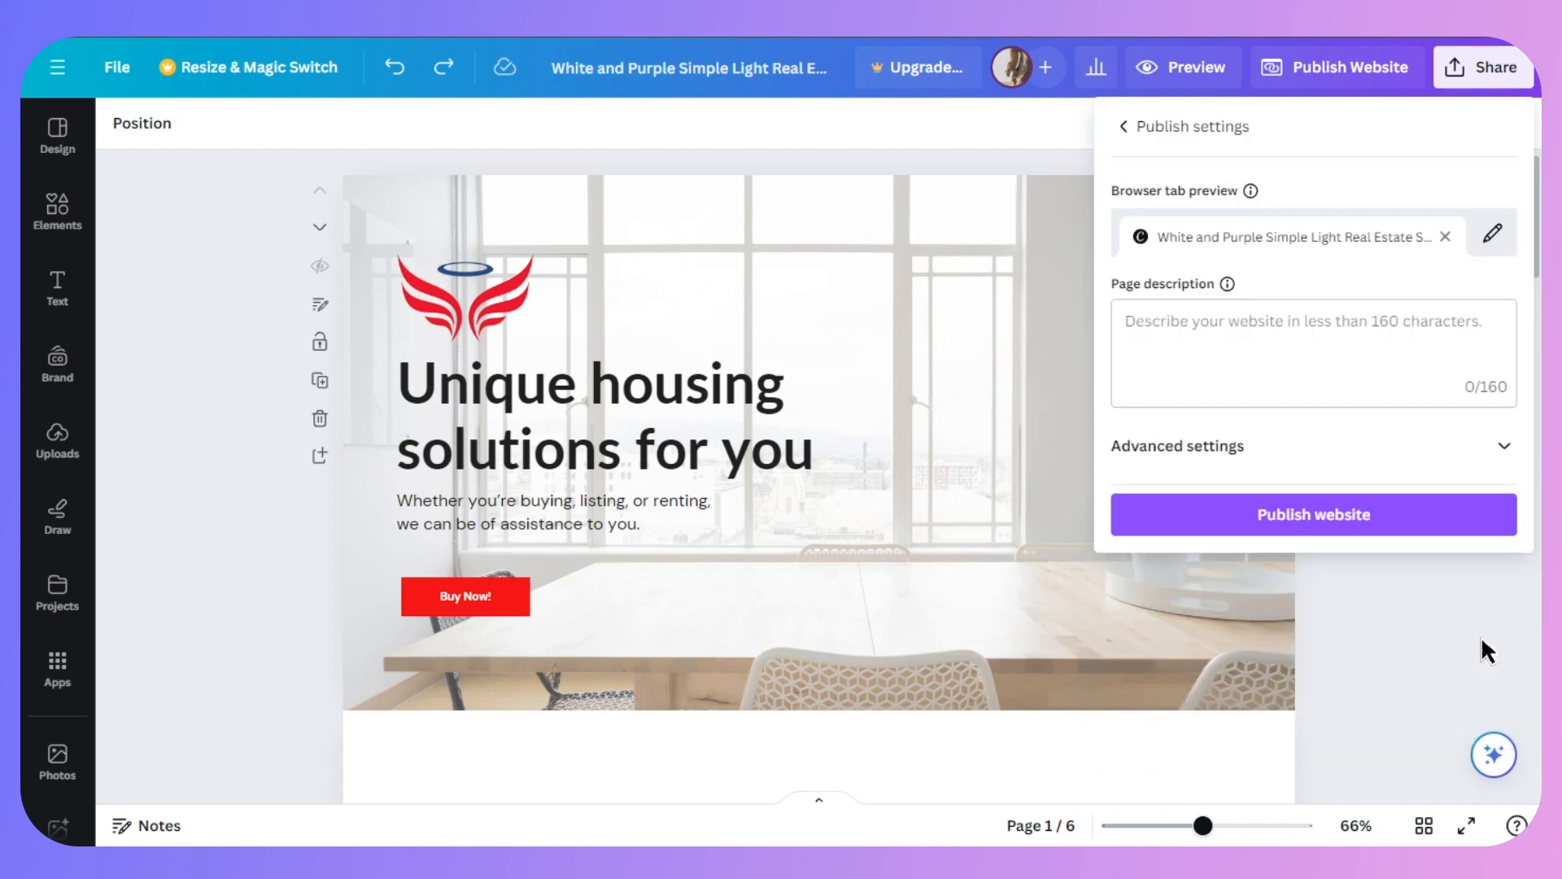
left_click(1324, 321)
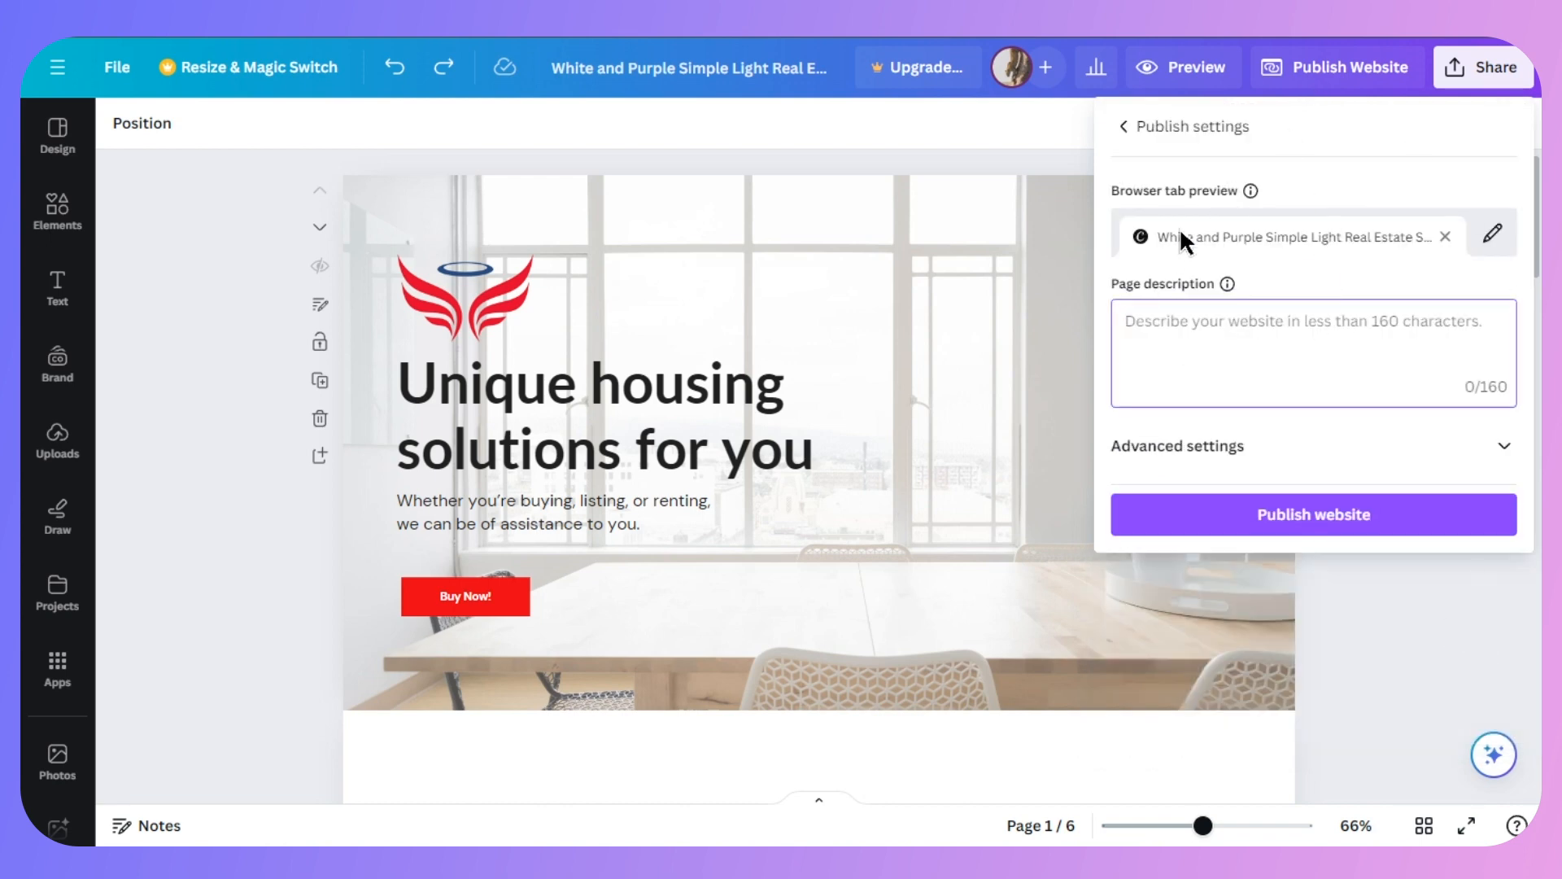
left_click(1270, 523)
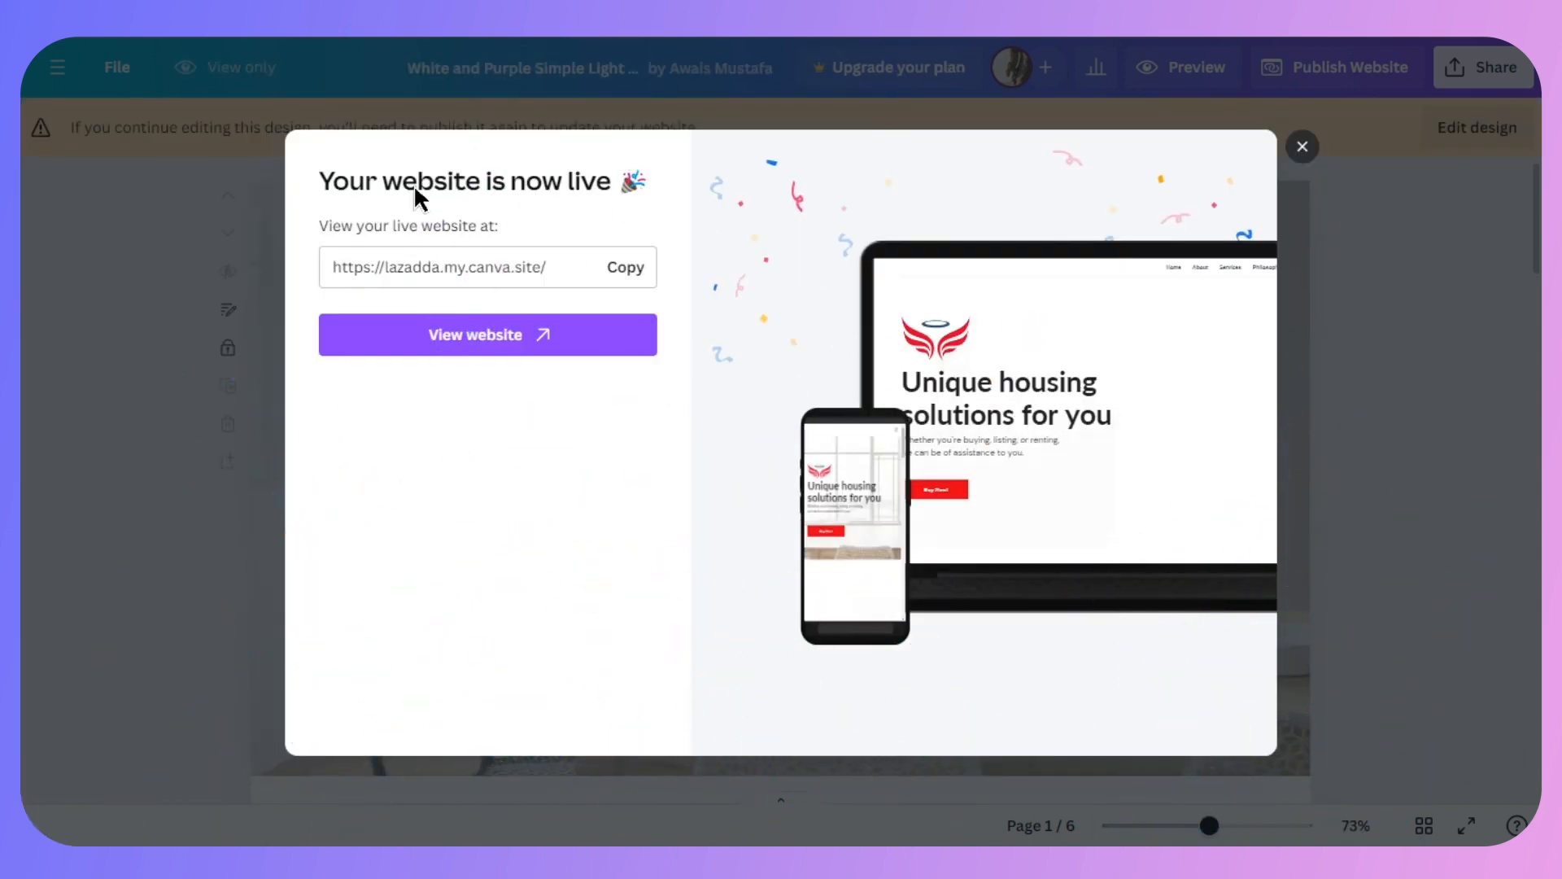
View the live website, look through its sections, and return to the design, dismissing the publish confirmation.
left_click(489, 342)
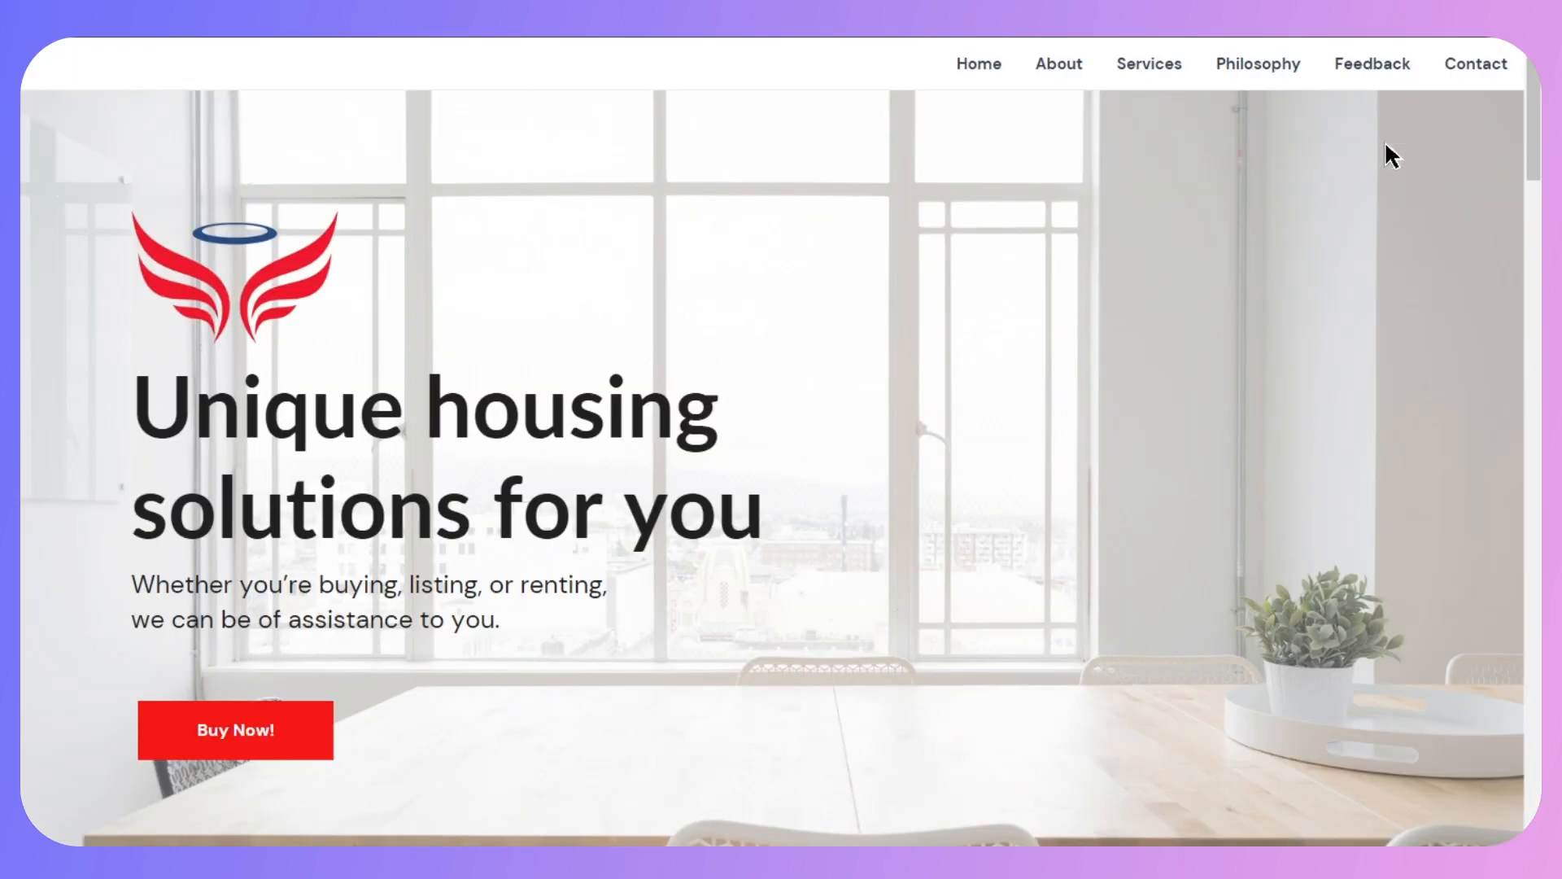
scroll(1109, 108, "down", 10)
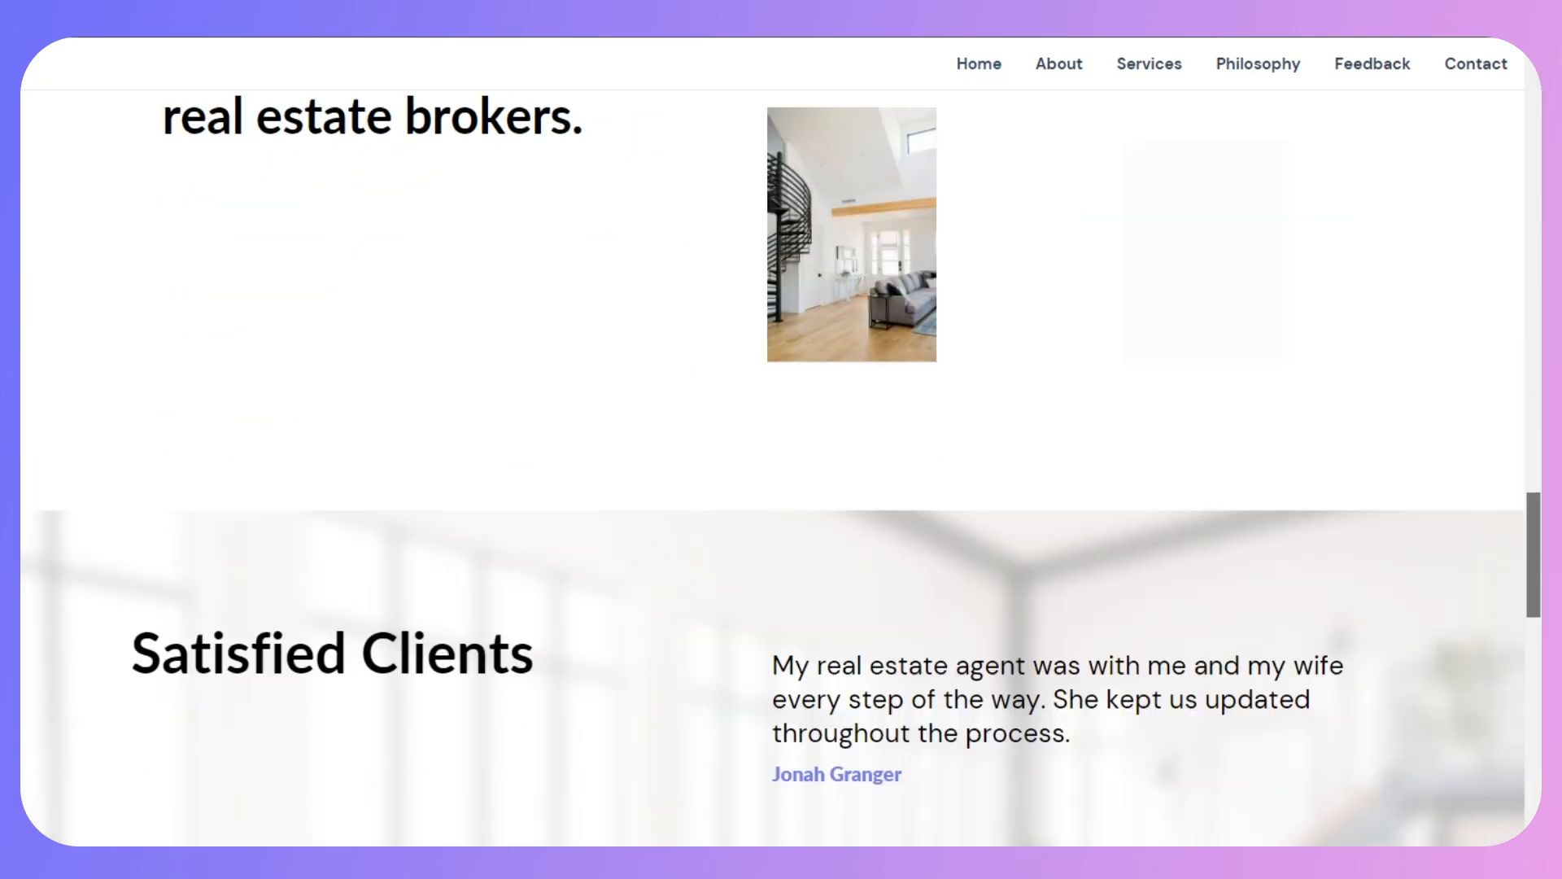
left_click_drag(1535, 558, 1537, 122)
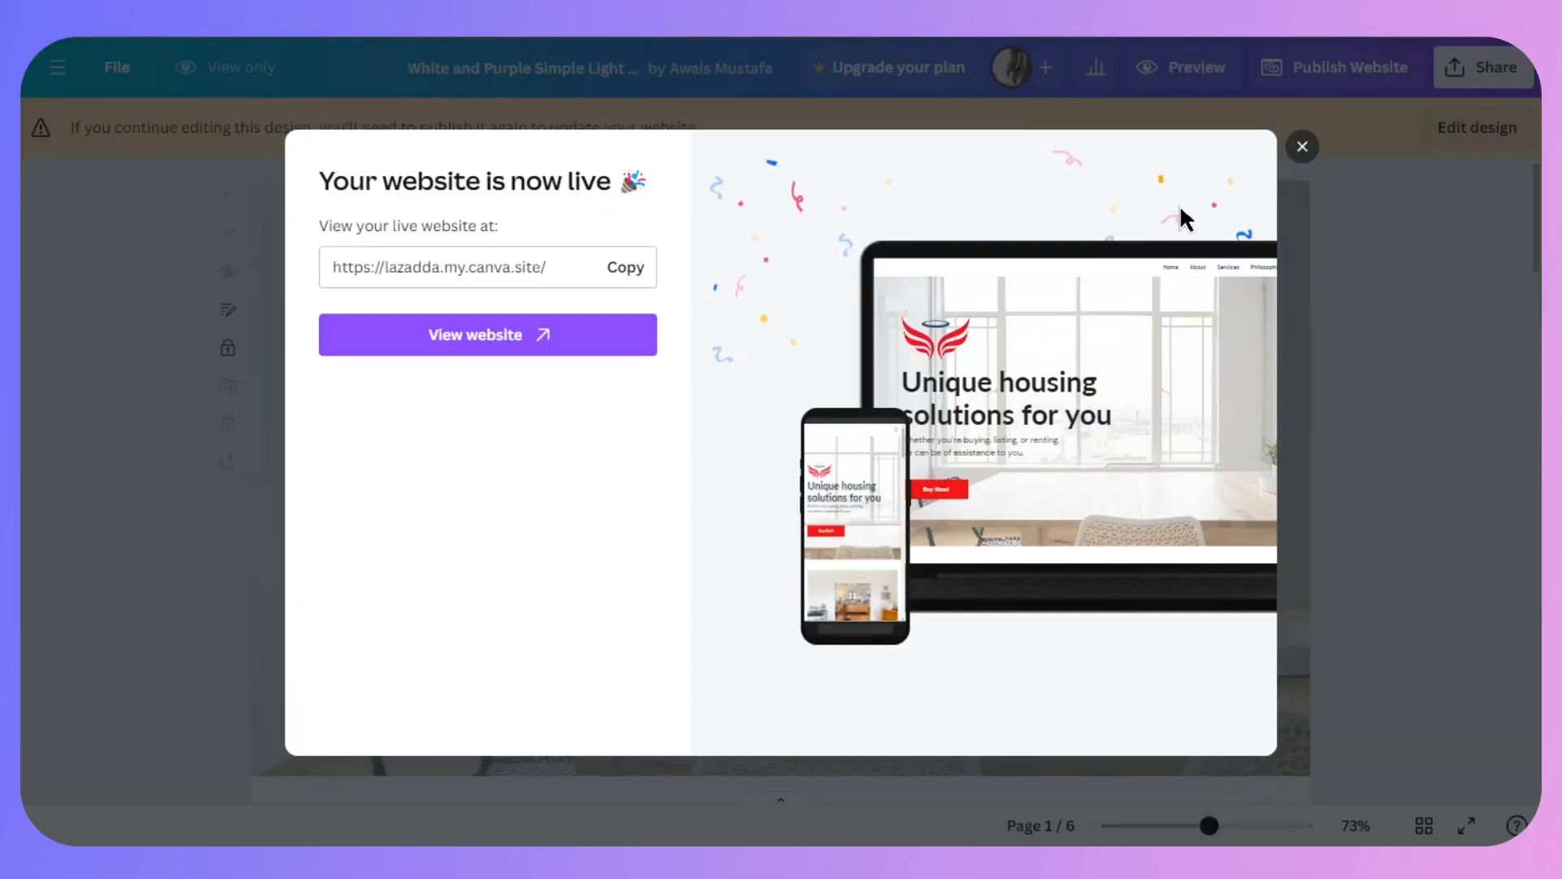
left_click(1302, 148)
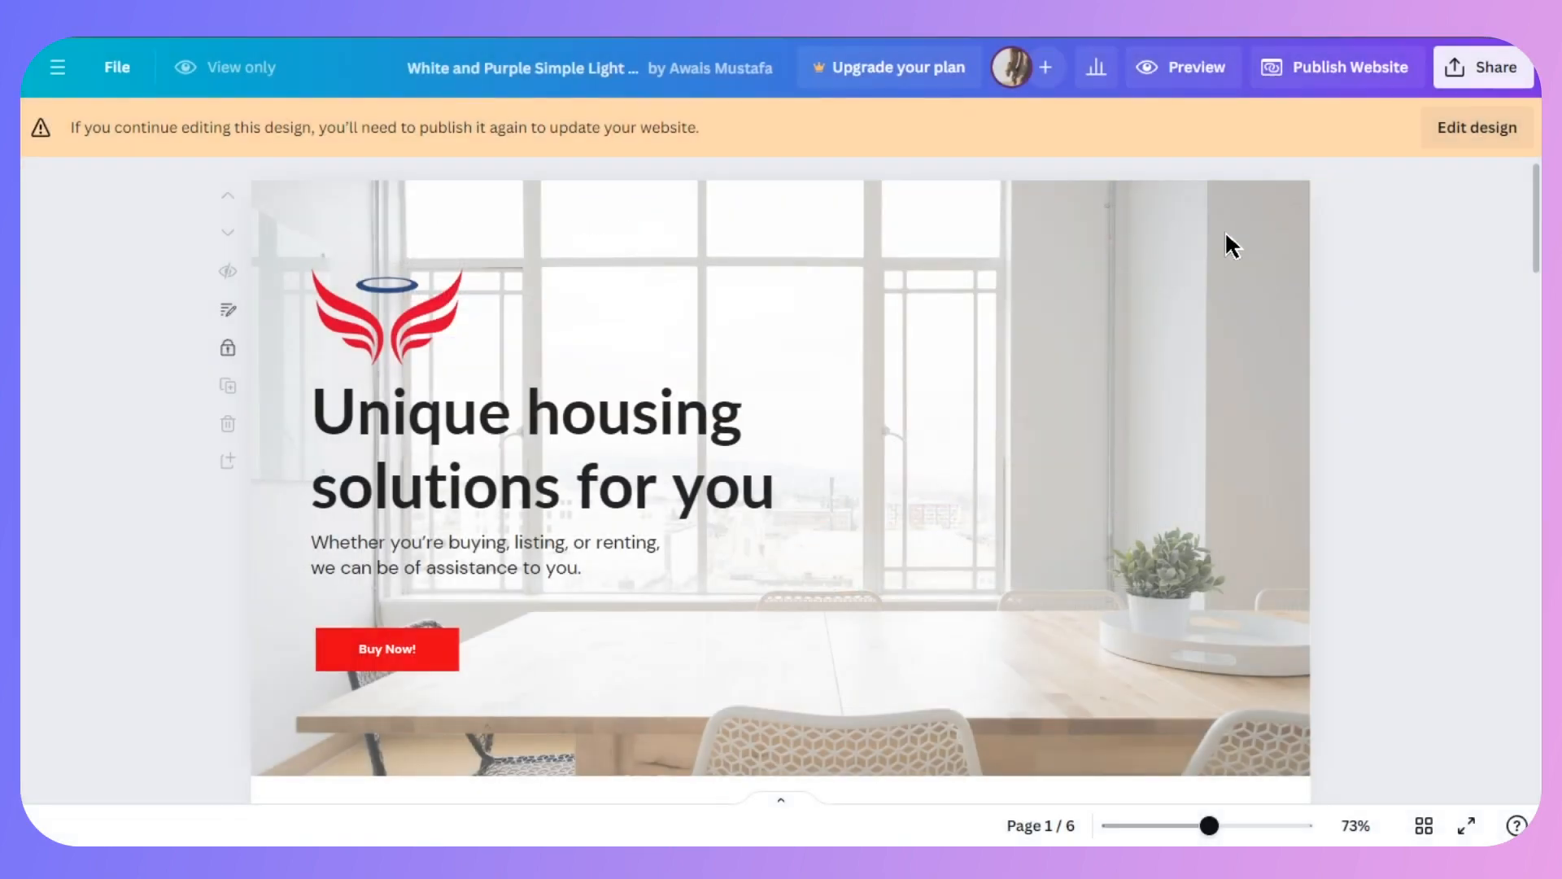